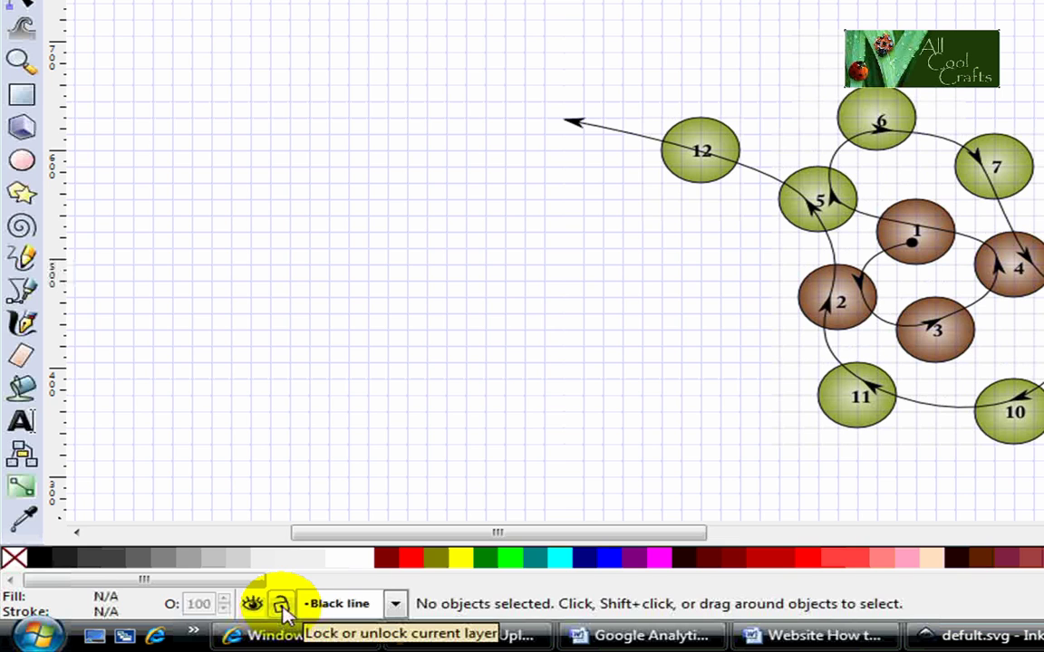
# Step: Lock the current 'Black line' layer using the status-bar padlock
pyautogui.click(281, 606)
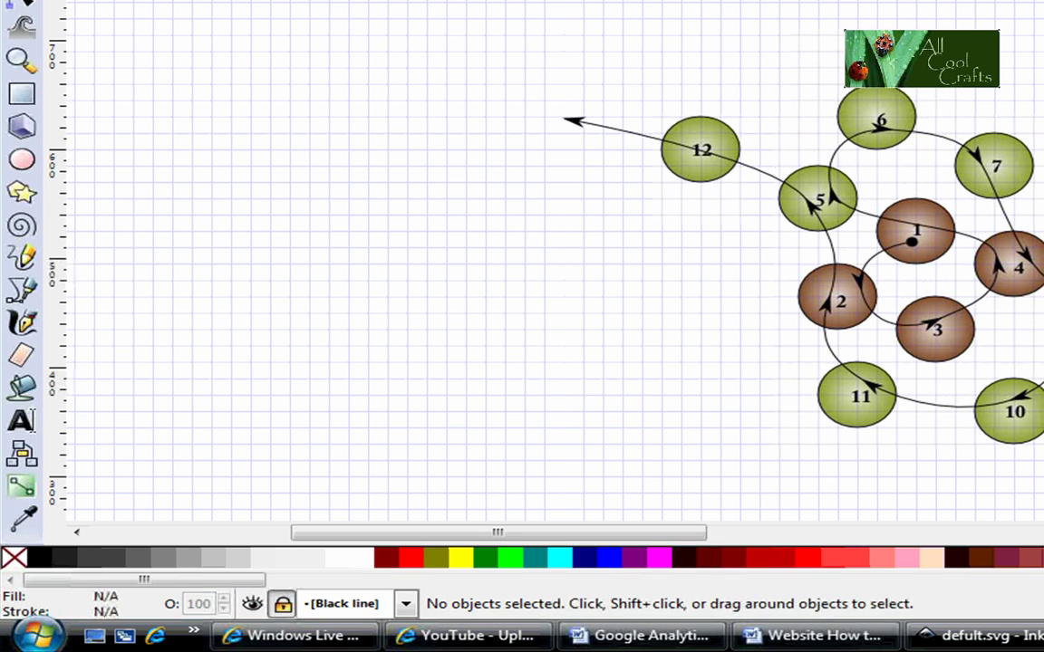
# Step: Add a new layer named 'Red line' positioned above the Black line layer
pyautogui.hotkey('ctrl', 'shift', 'n')
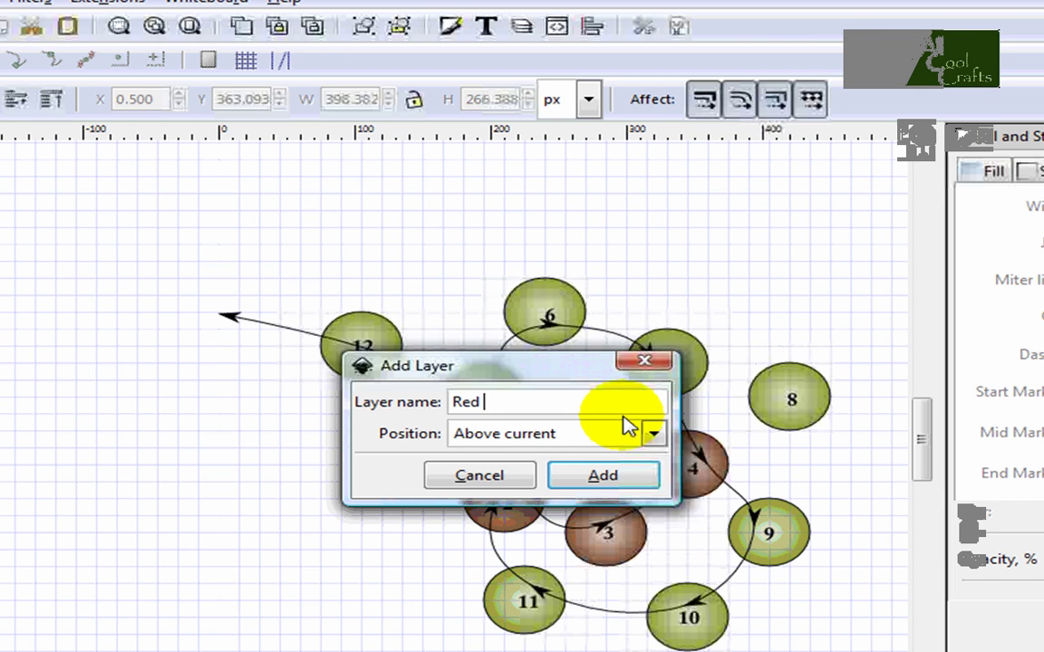
pyautogui.write('Red line')
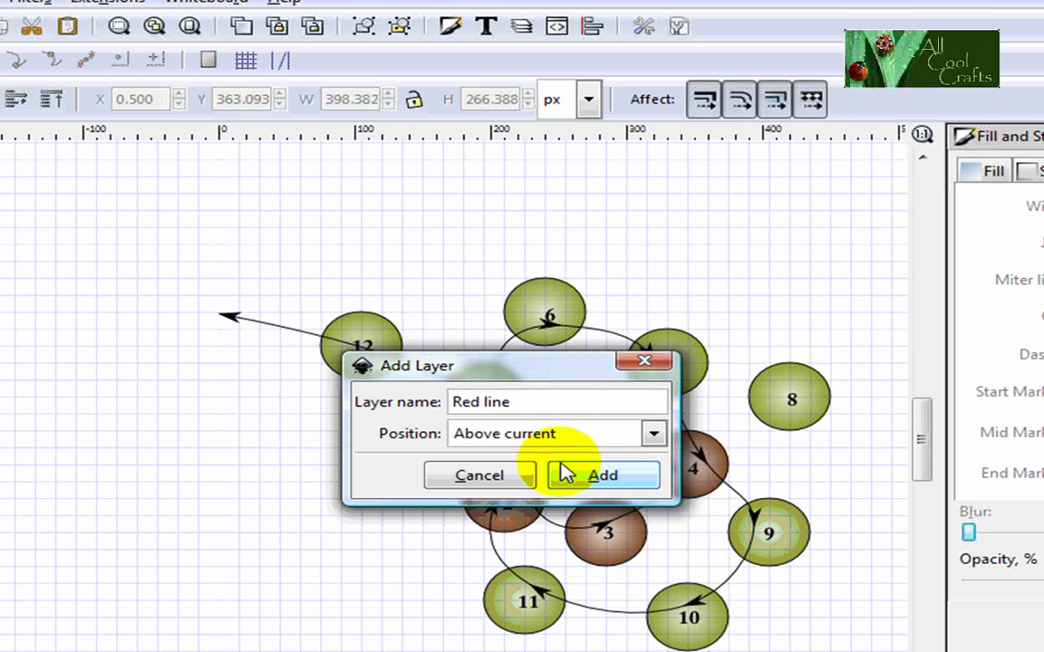
pyautogui.click(598, 480)
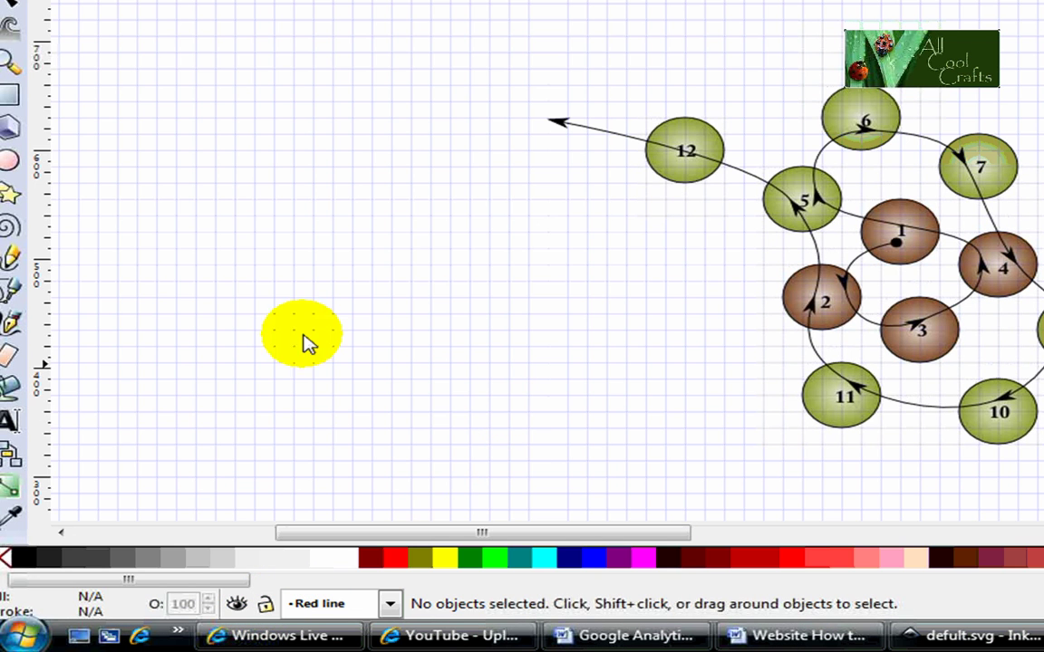
# Step: Draw a straight-segment path from circle 1 through circles 7, 8, 9 and 11, ending above circle 12
pyautogui.click(11, 294)
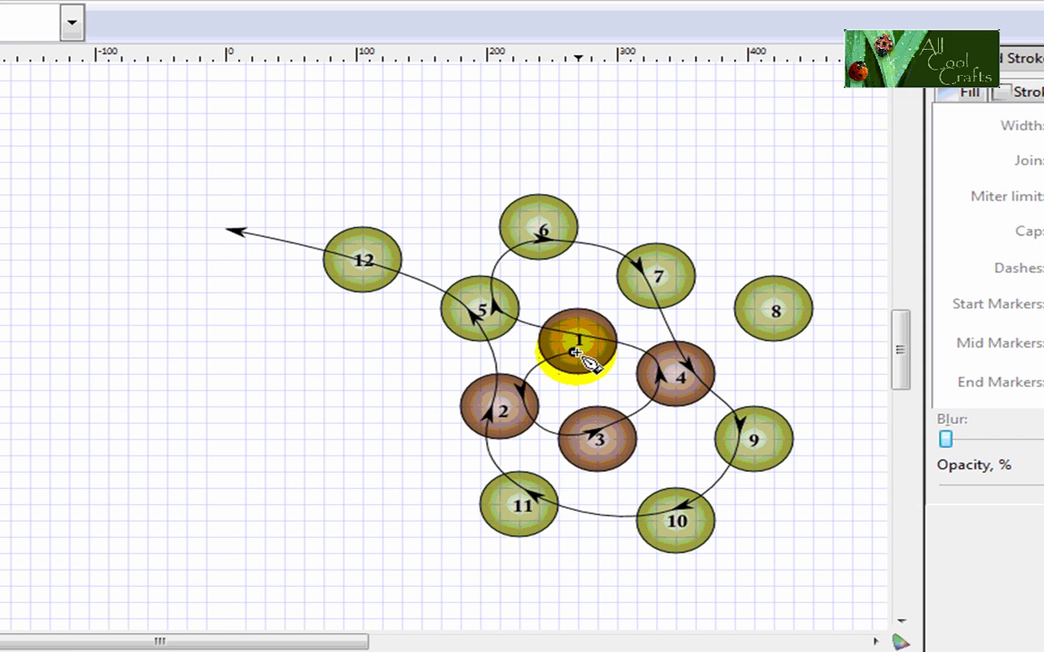
pyautogui.click(576, 352)
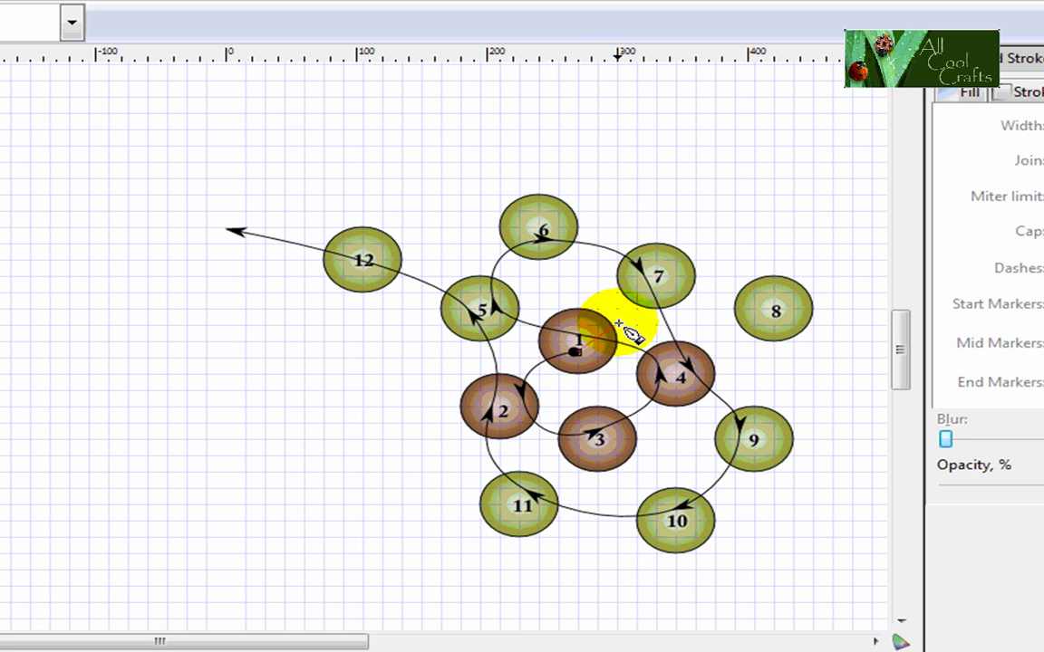
pyautogui.click(668, 280)
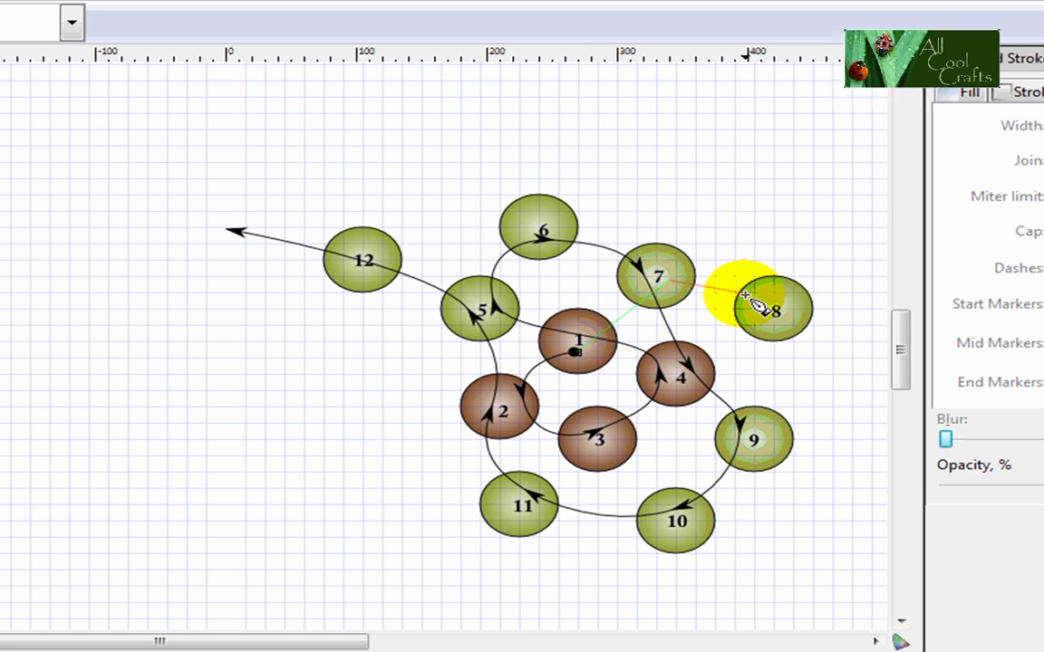
pyautogui.click(769, 317)
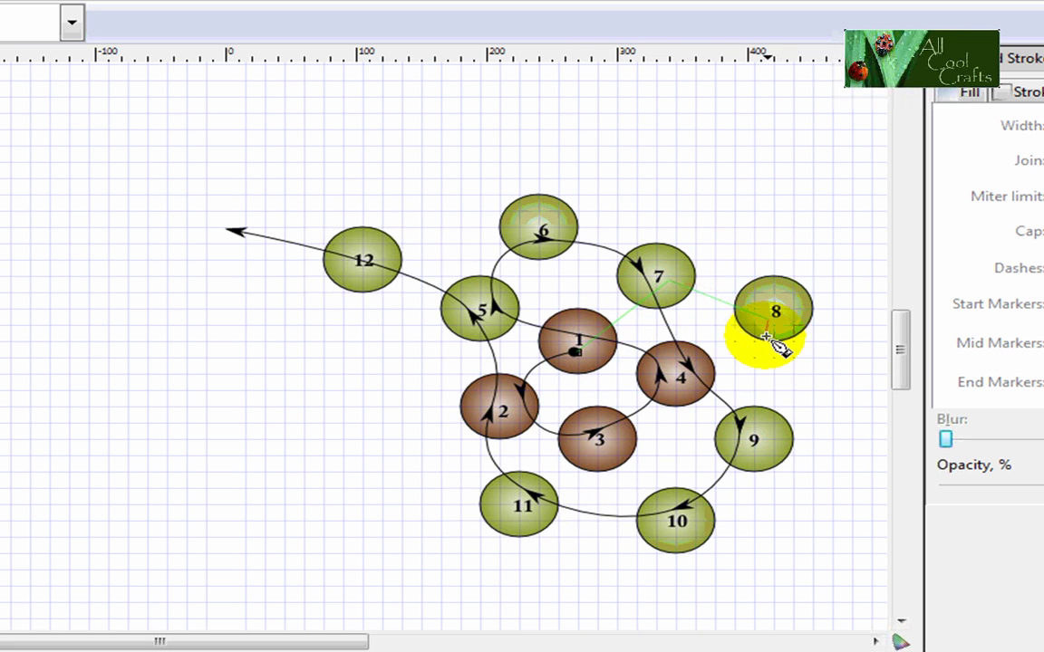
pyautogui.click(766, 433)
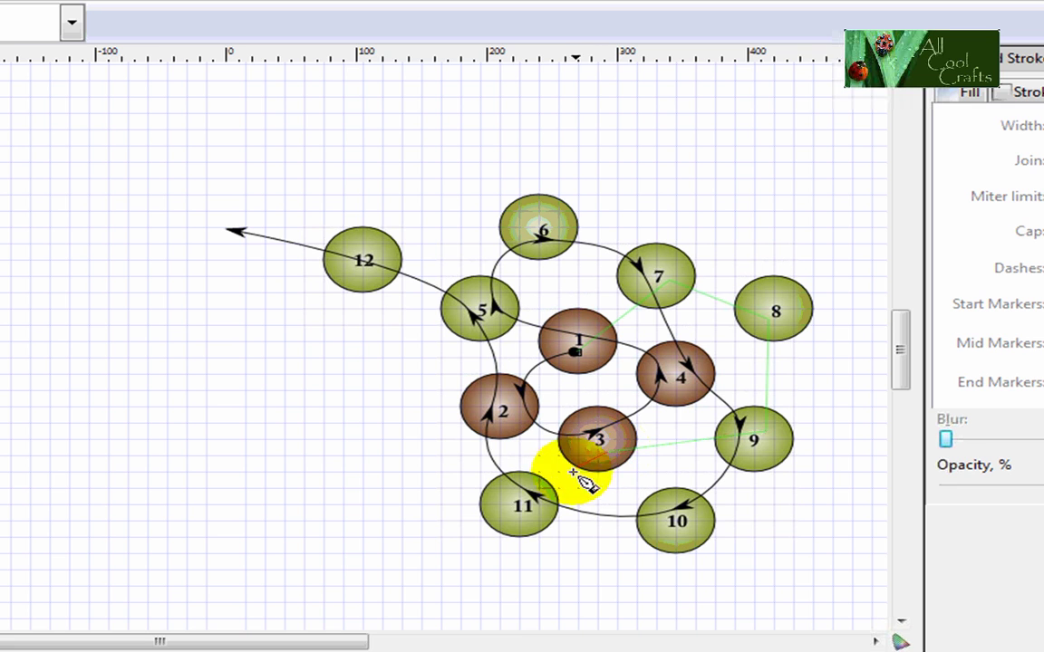
pyautogui.click(501, 503)
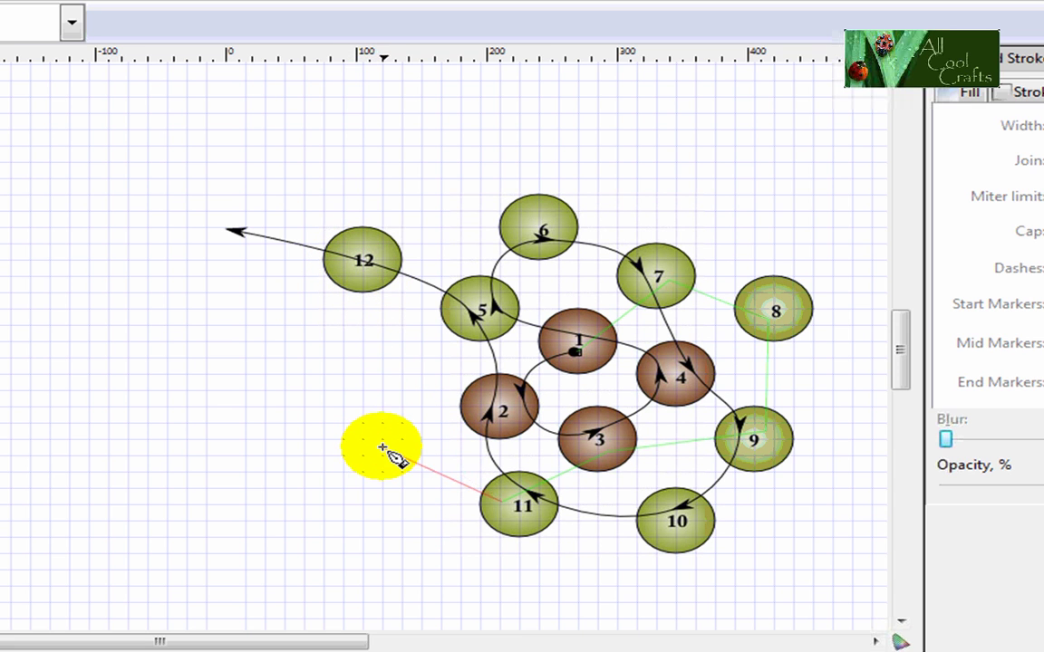
pyautogui.click(383, 440)
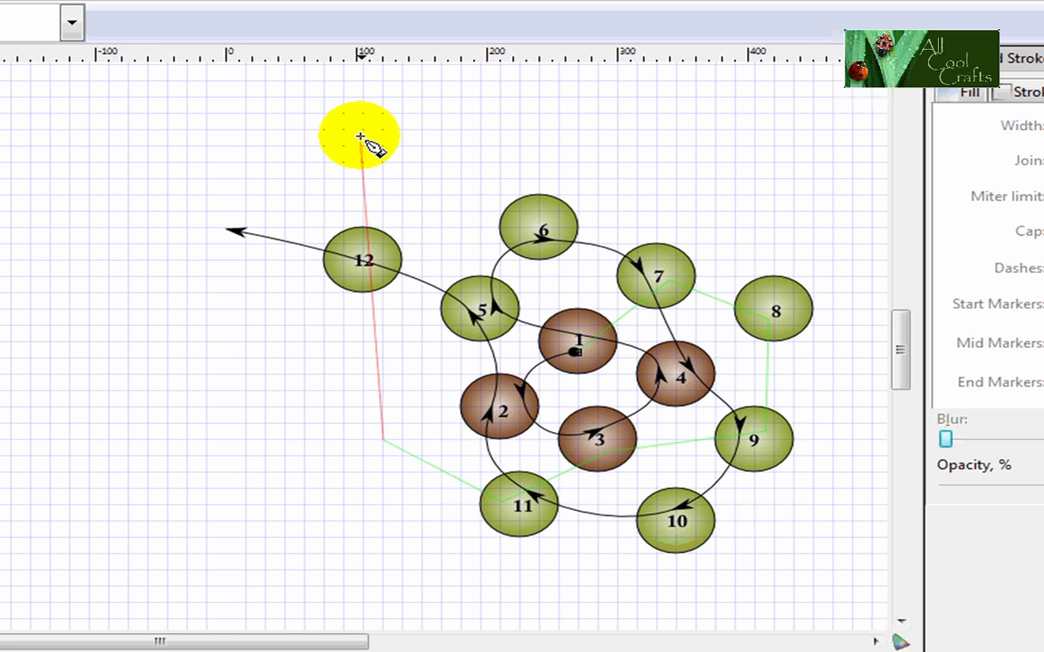
pyautogui.doubleClick(359, 135)
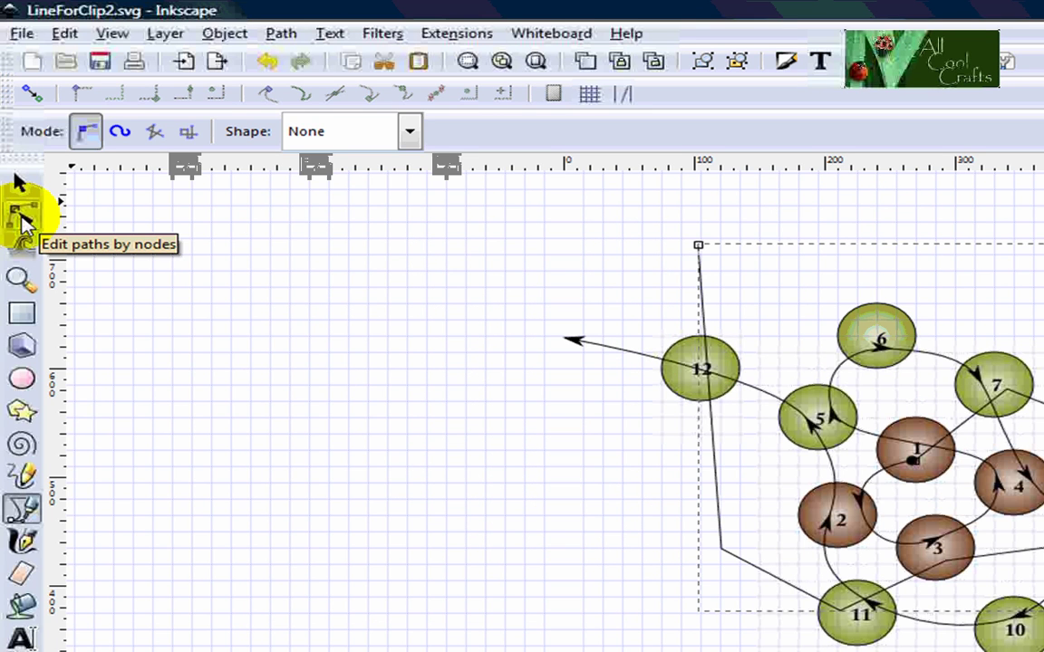
# Step: Switch to the Node tool to show the new path's nodes
pyautogui.click(22, 219)
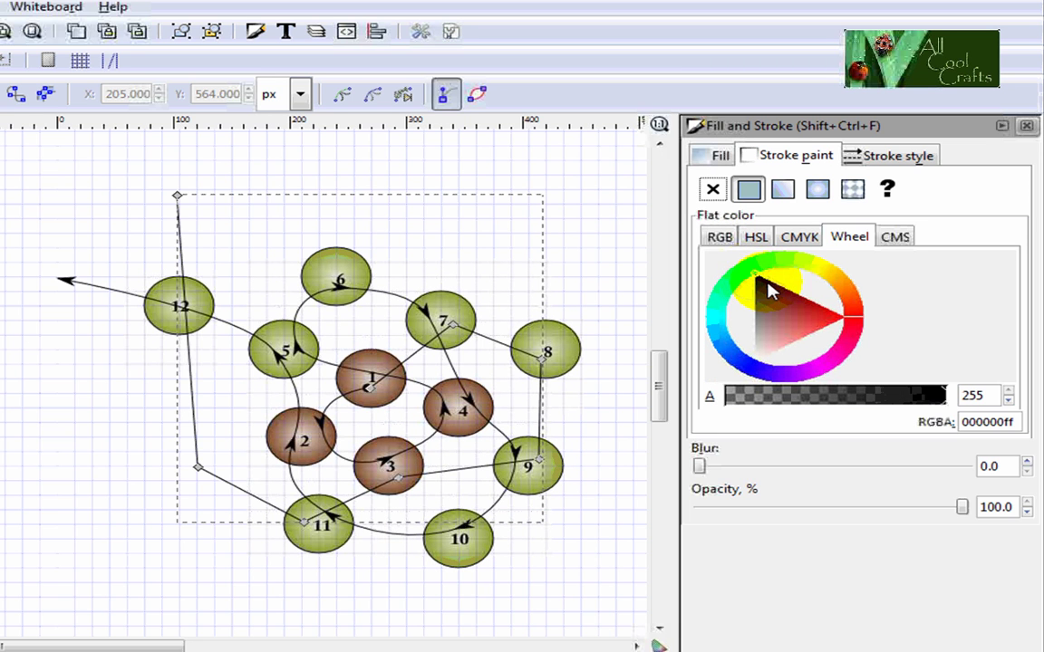
# Step: Change the path's stroke colour from black to bright red (f10e0eff) on the colour wheel
pyautogui.click(770, 290)
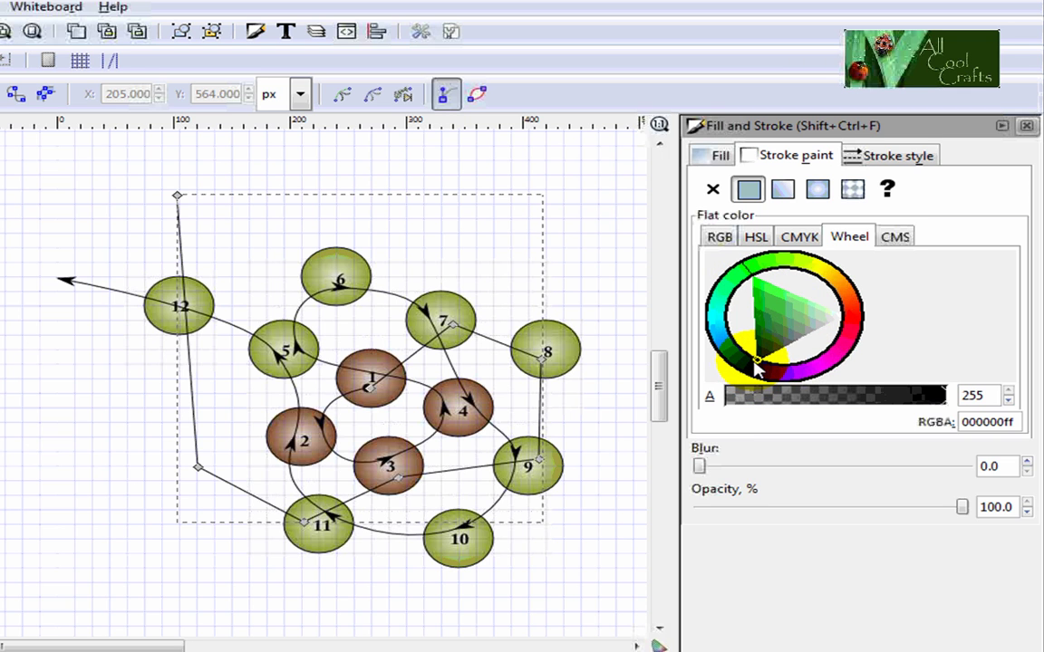
pyautogui.click(745, 267)
pyautogui.moveTo(745, 267)
pyautogui.mouseDown()
pyautogui.moveTo(855, 275)
pyautogui.moveTo(862, 326)
pyautogui.mouseUp()
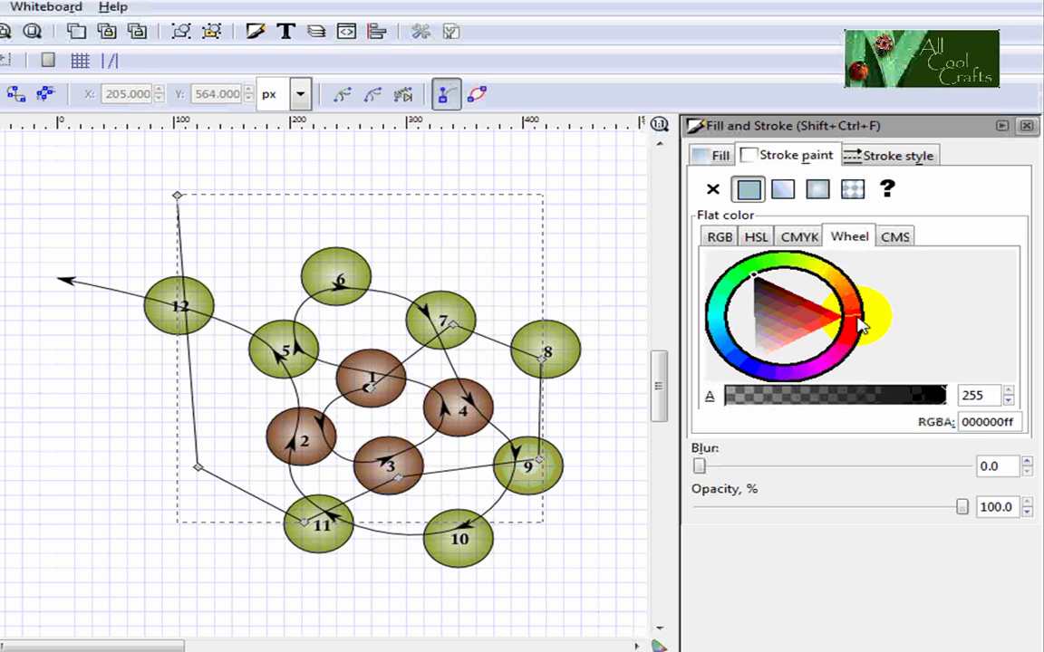
pyautogui.click(759, 278)
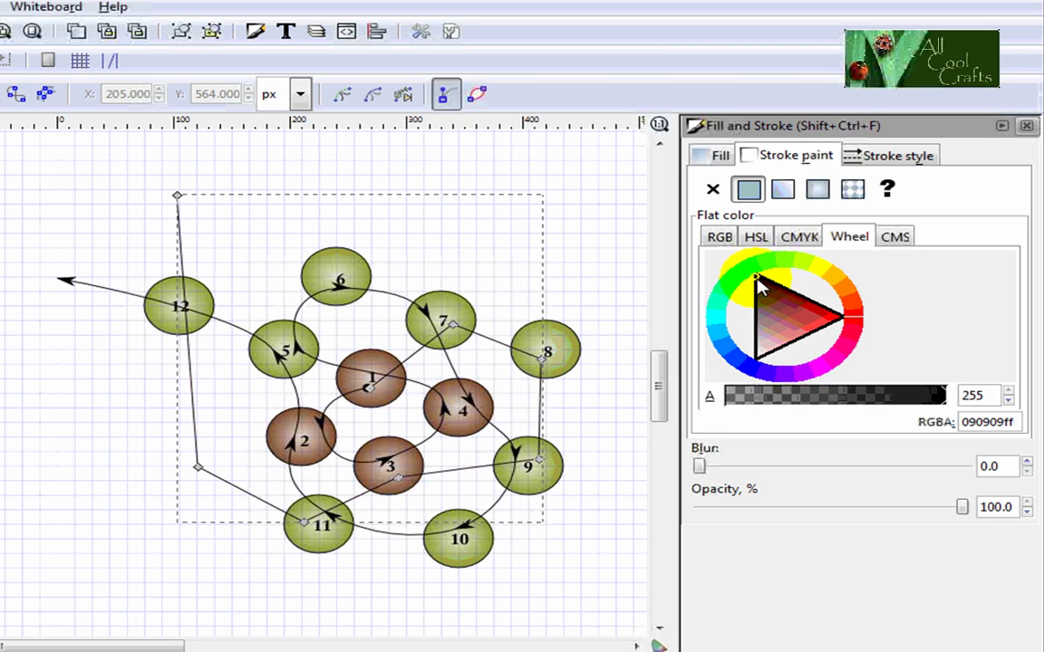
pyautogui.moveTo(769, 285); pyautogui.dragTo(836, 319)
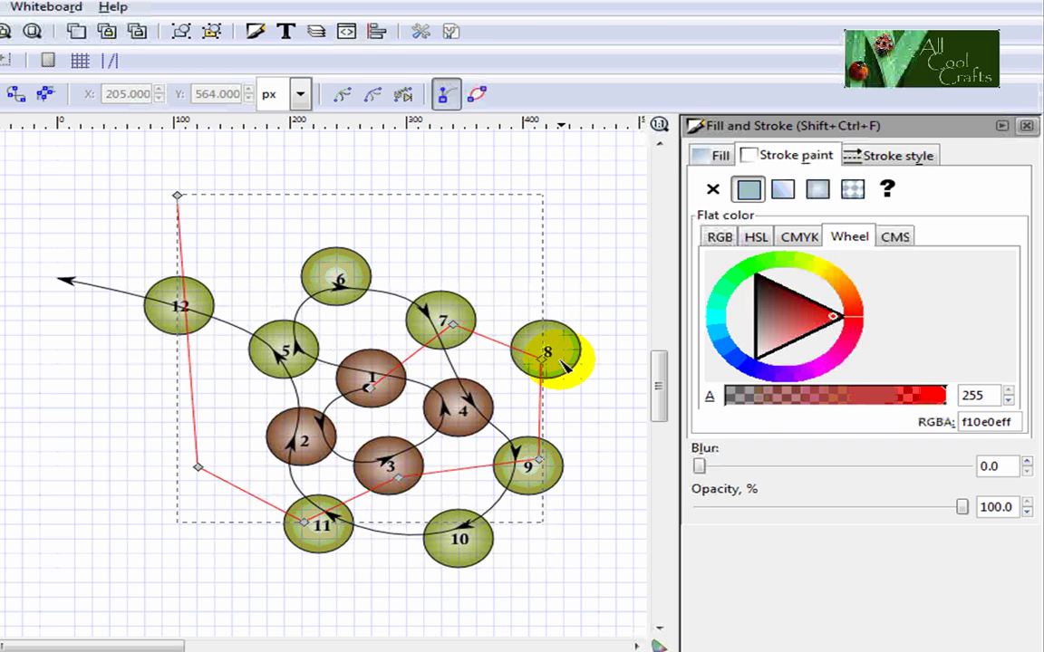
# Step: Set the path's mid and end markers to Arrow1Lend
pyautogui.click(895, 159)
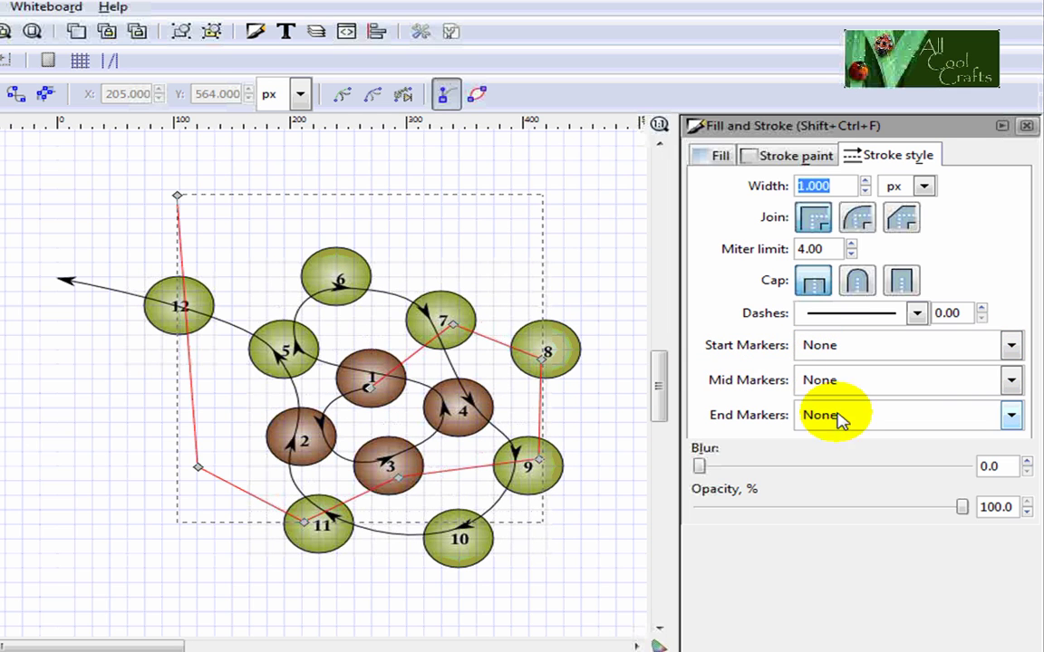
pyautogui.click(1011, 381)
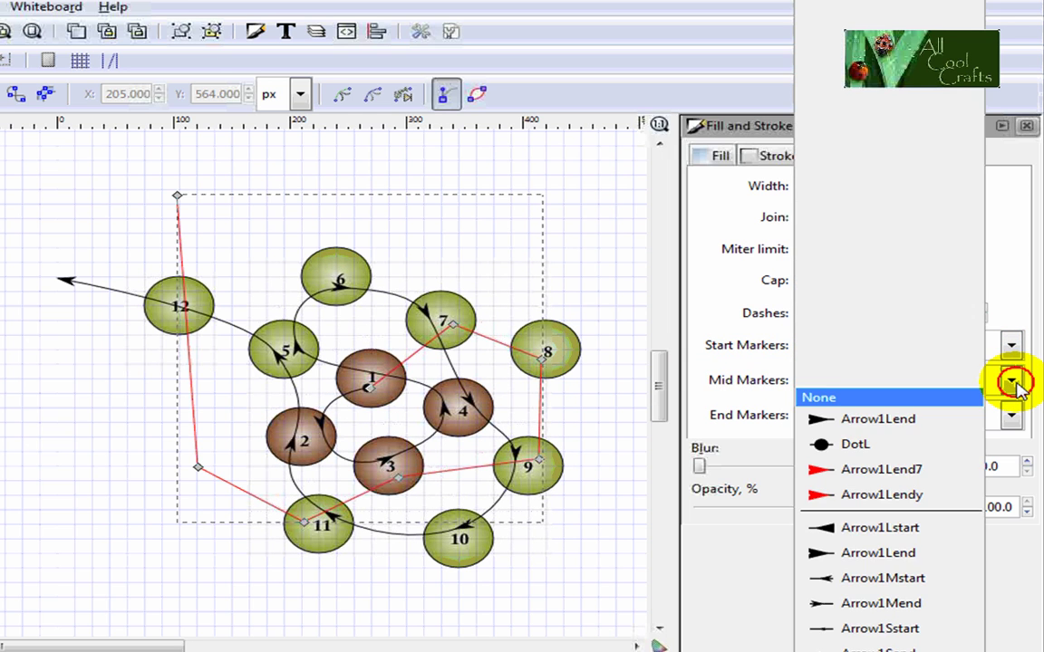
pyautogui.click(863, 423)
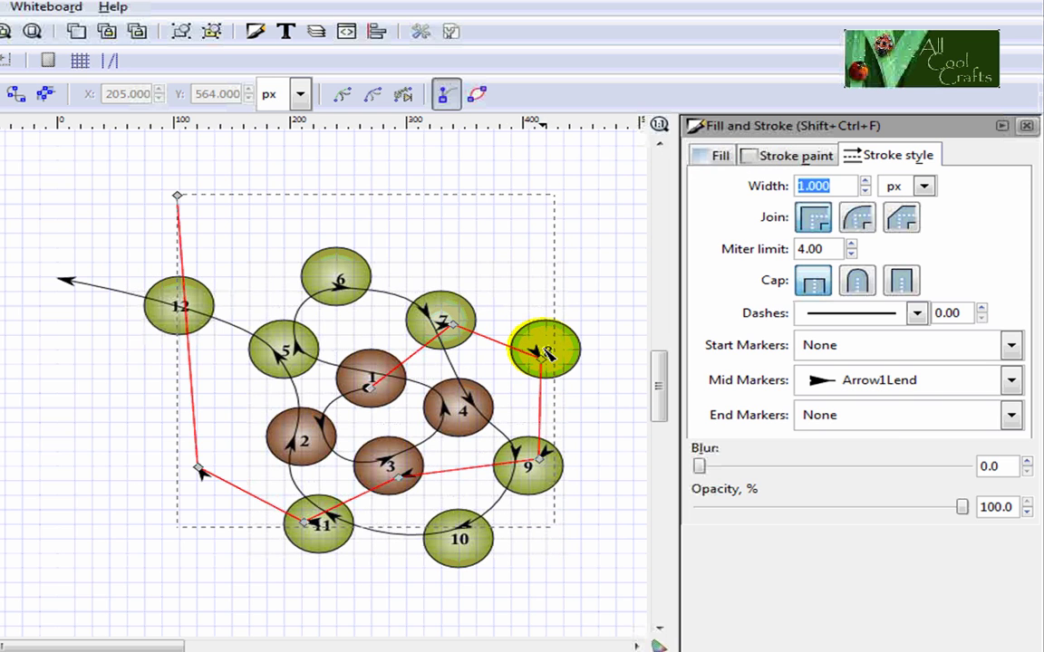
pyautogui.click(1012, 416)
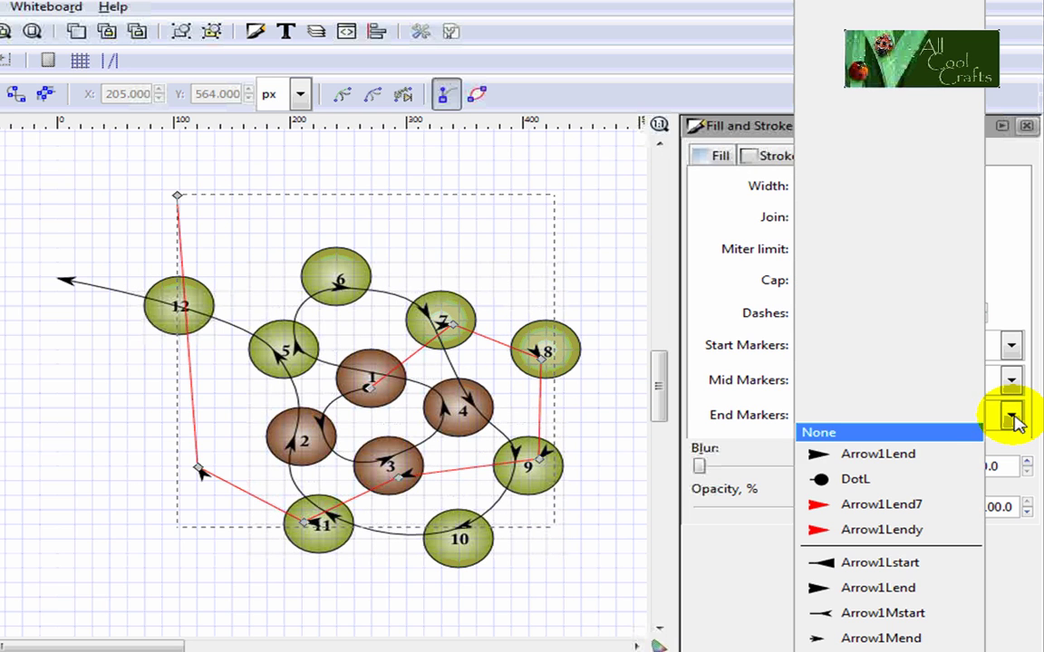
pyautogui.click(869, 455)
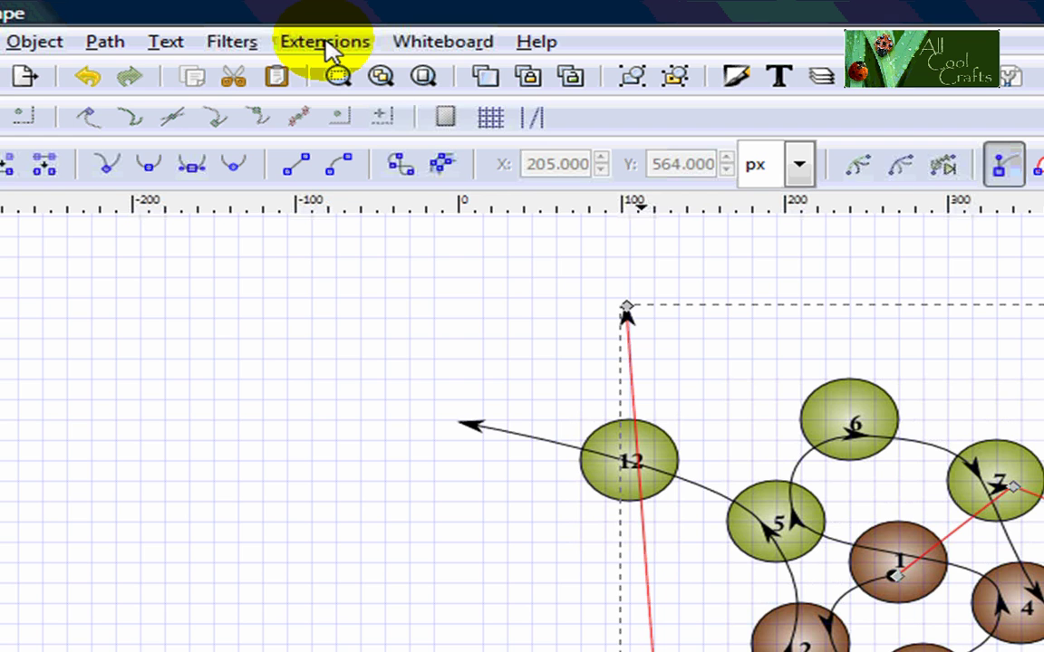
# Step: Run Modify Path > Color Markers to Match Stroke to make the arrowheads red
pyautogui.click(326, 43)
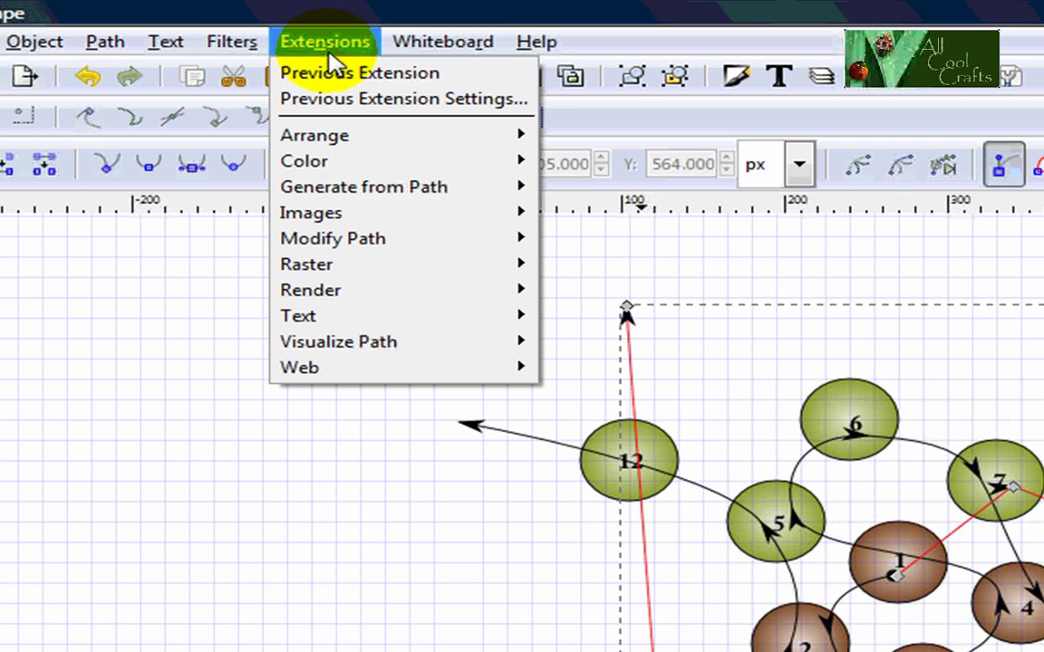
pyautogui.moveTo(326, 243)
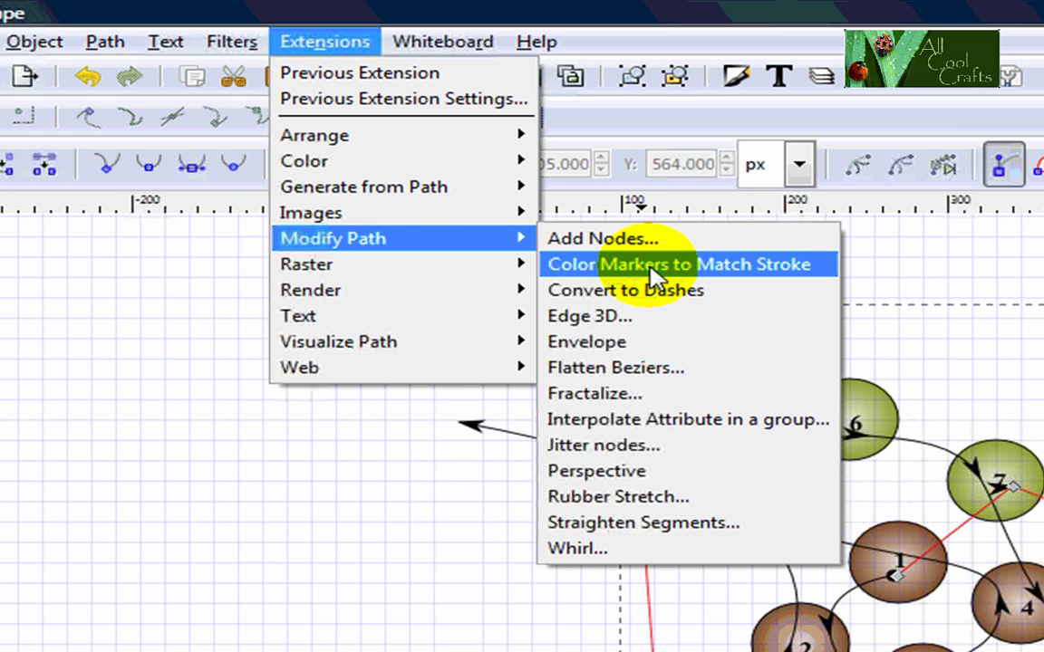
pyautogui.click(698, 266)
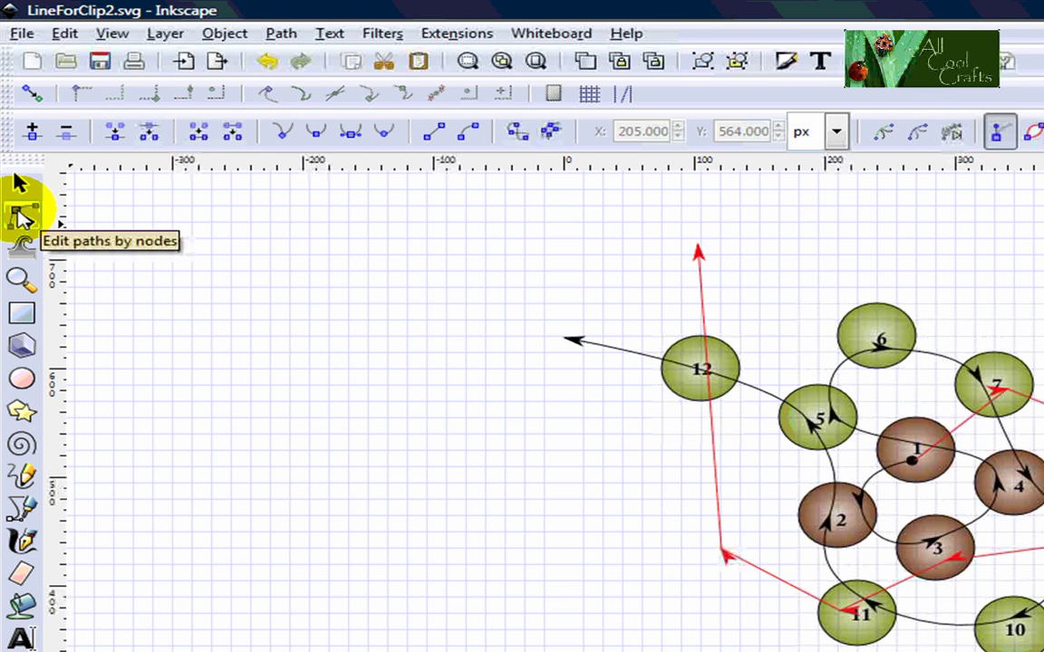
# Step: Select the red arrow path and switch to the Node tool to edit its nodes
pyautogui.click(20, 213)
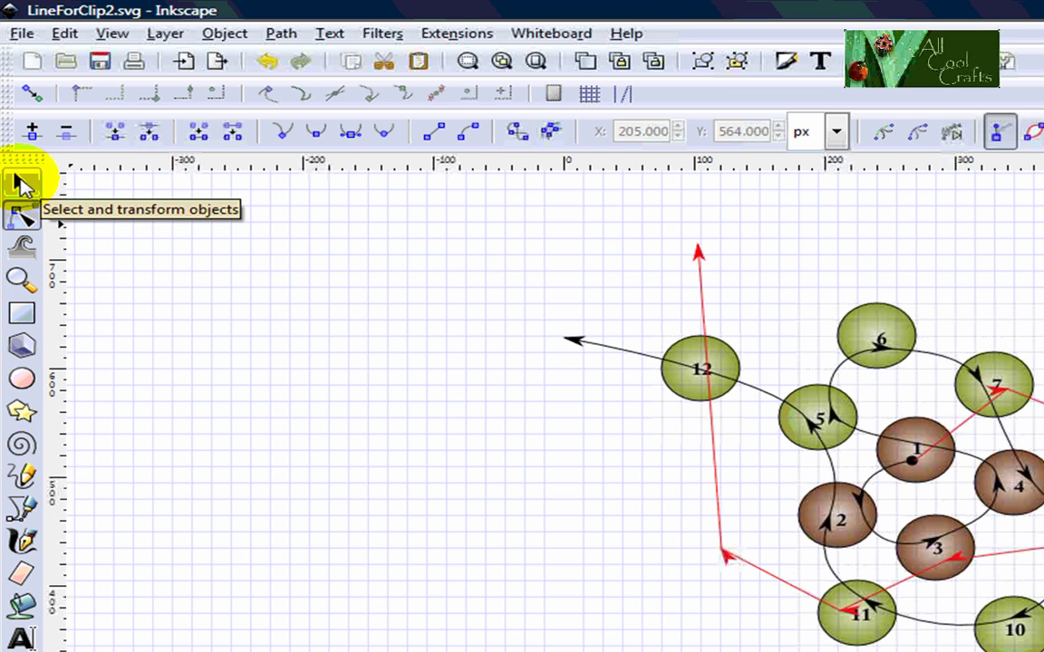
pyautogui.click(21, 185)
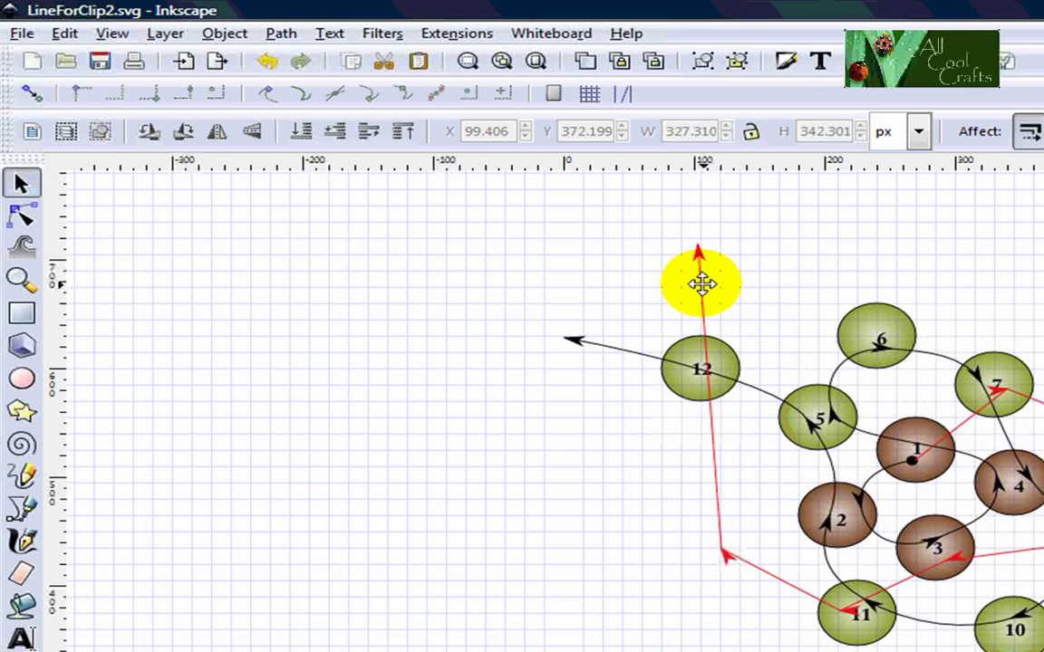
pyautogui.click(702, 284)
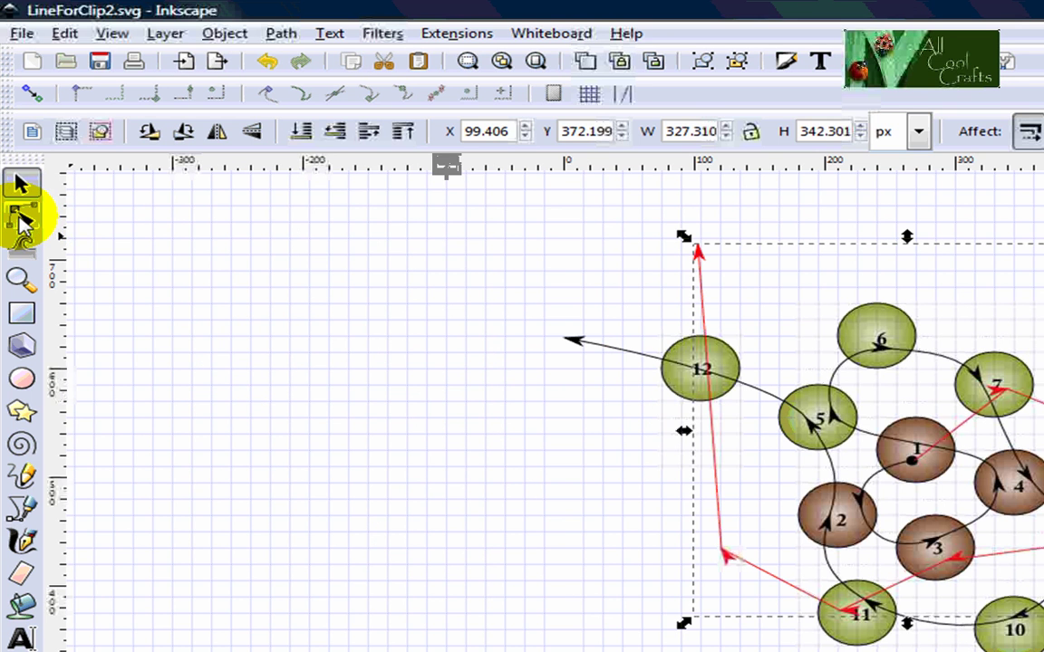
pyautogui.click(23, 215)
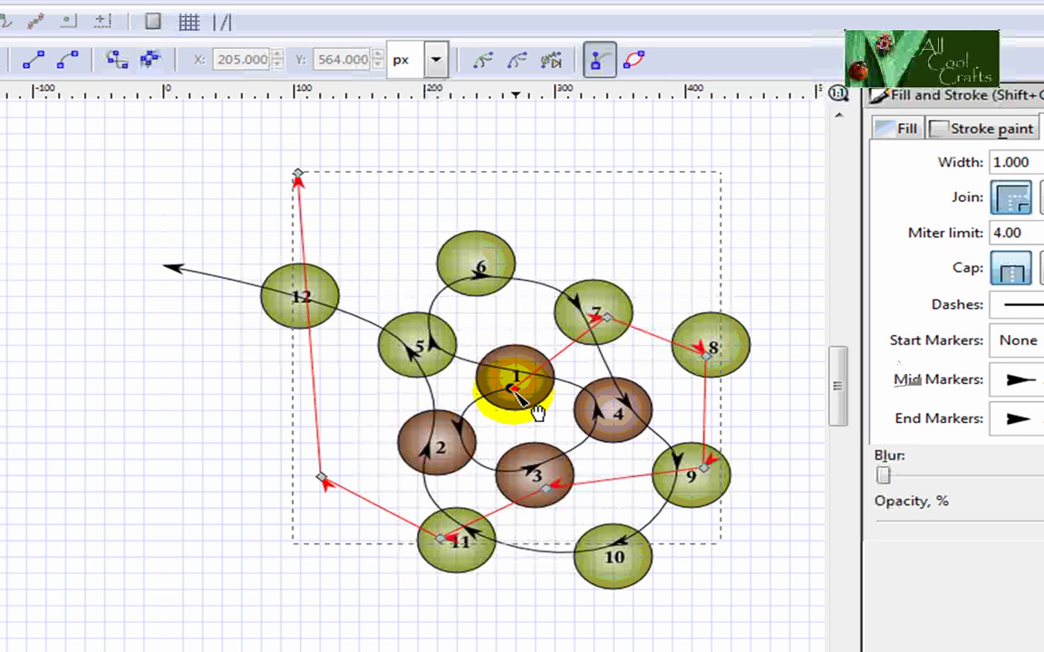
# Step: Smooth the nodes at circles 7, 8 and 9 and drag their handles into curves
pyautogui.click(607, 317)
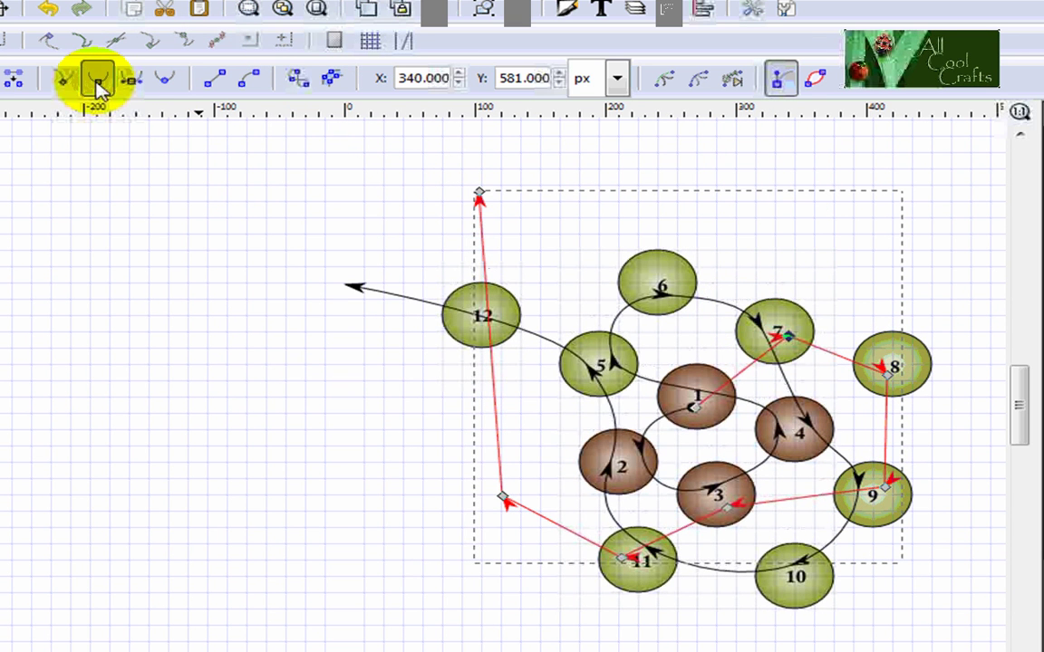
pyautogui.click(136, 89)
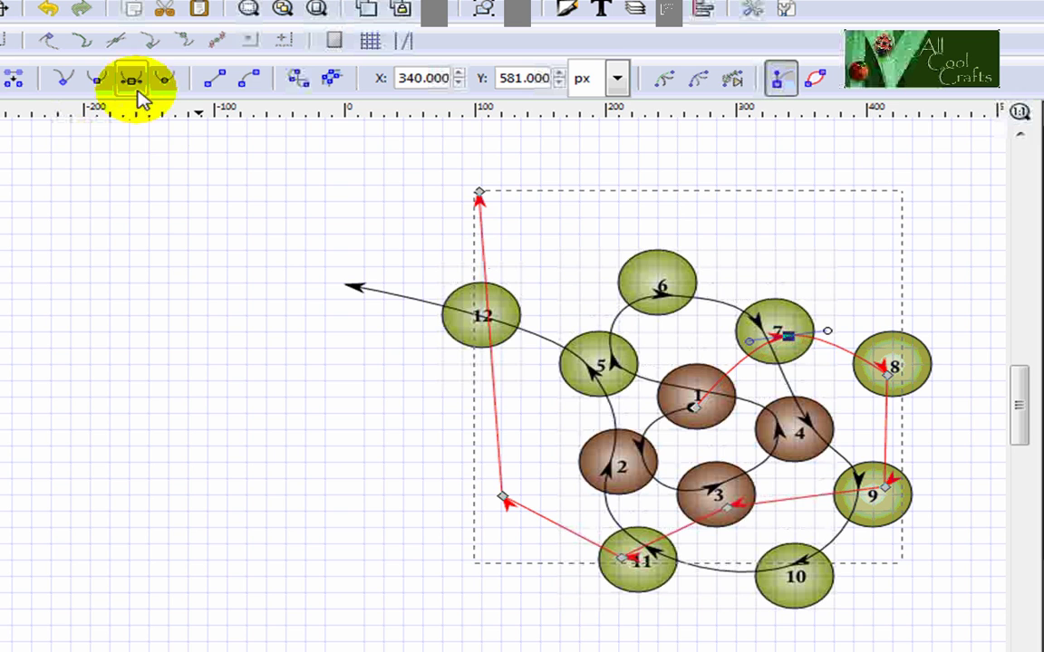
pyautogui.click(829, 333)
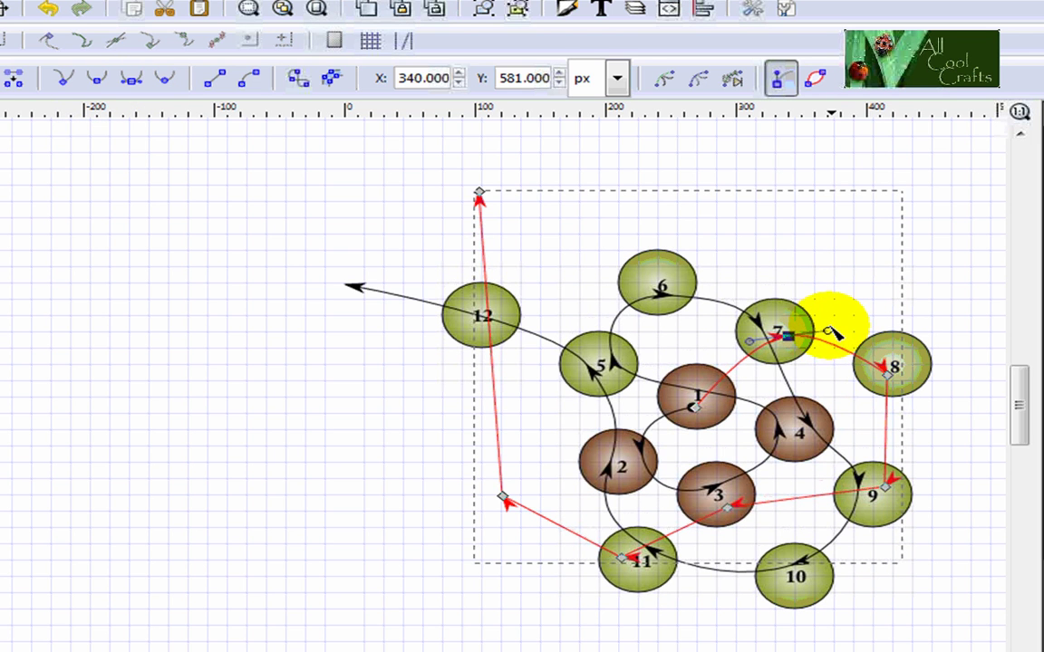
pyautogui.moveTo(831, 336); pyautogui.dragTo(827, 334)
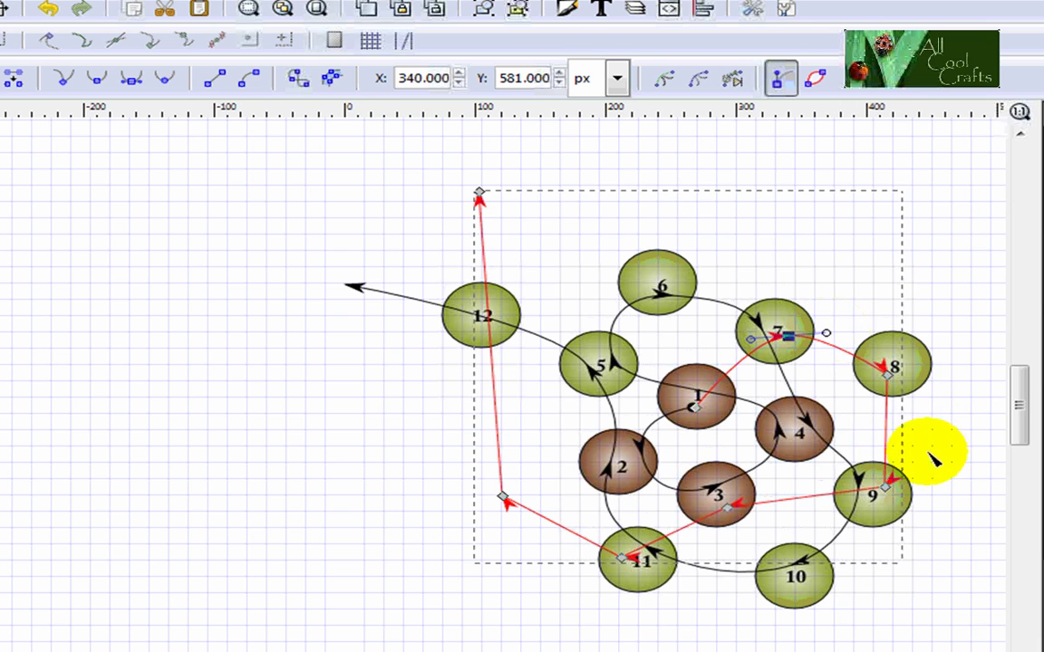
pyautogui.click(894, 375)
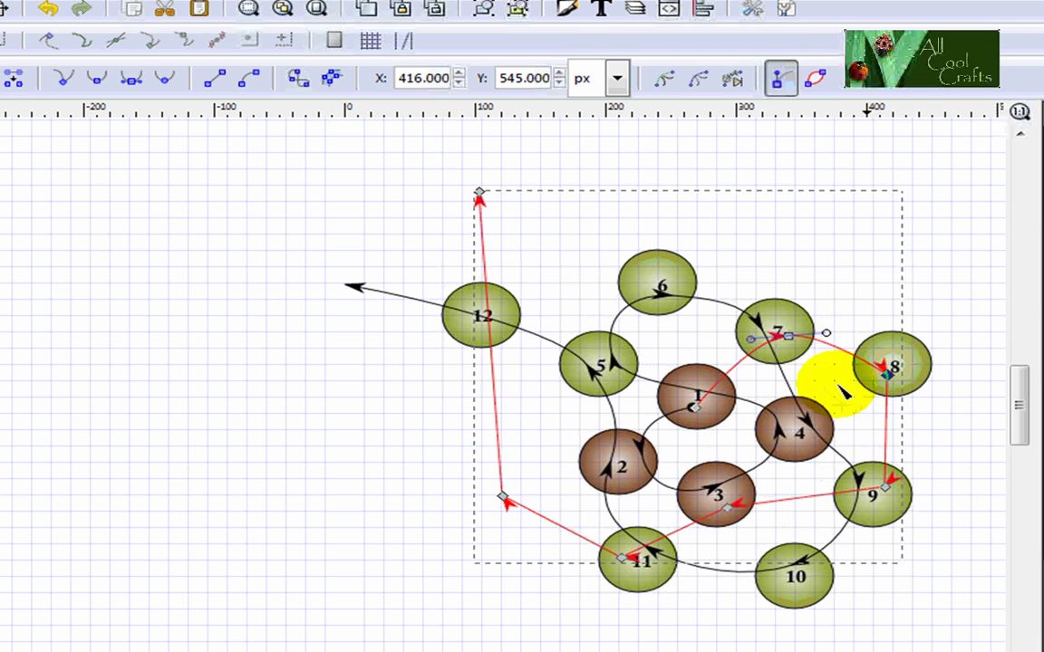
pyautogui.click(98, 83)
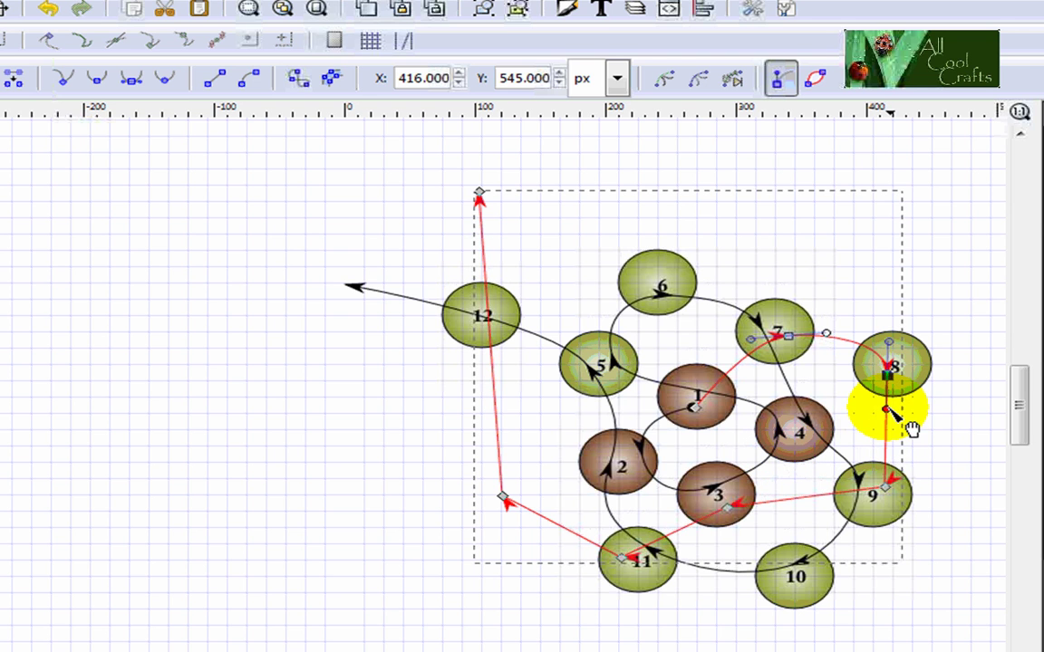
pyautogui.moveTo(886, 411); pyautogui.dragTo(902, 406)
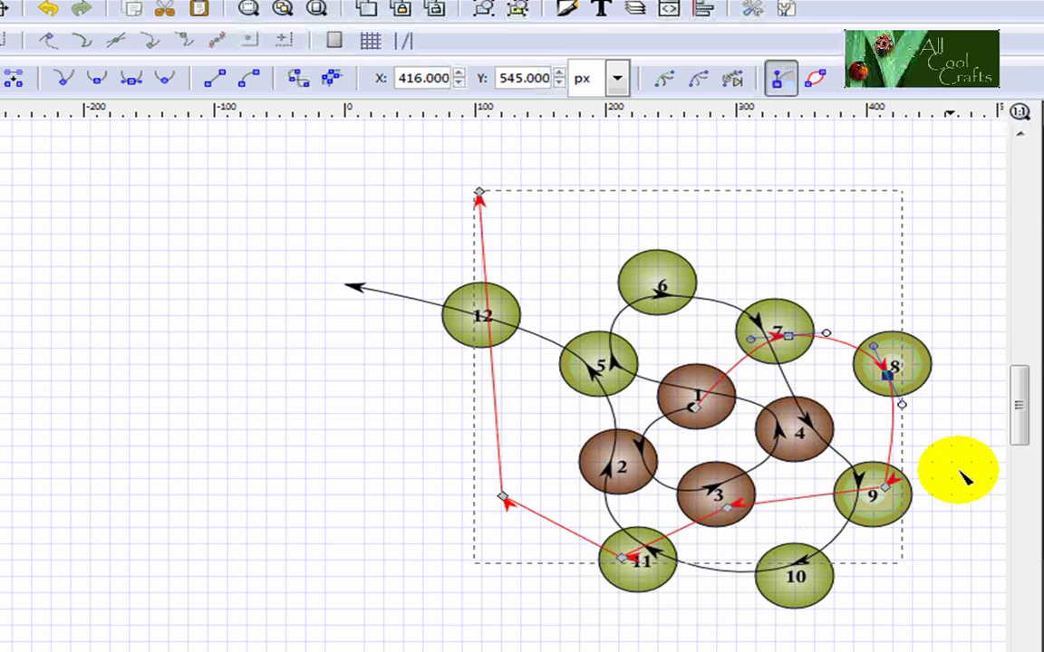
pyautogui.click(886, 489)
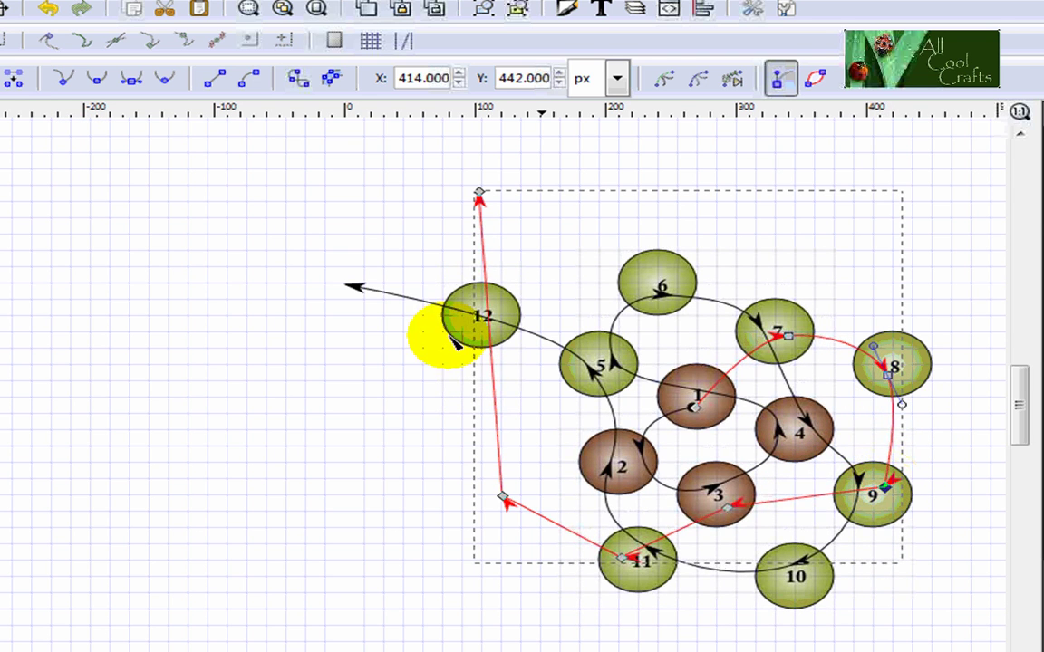
pyautogui.click(132, 81)
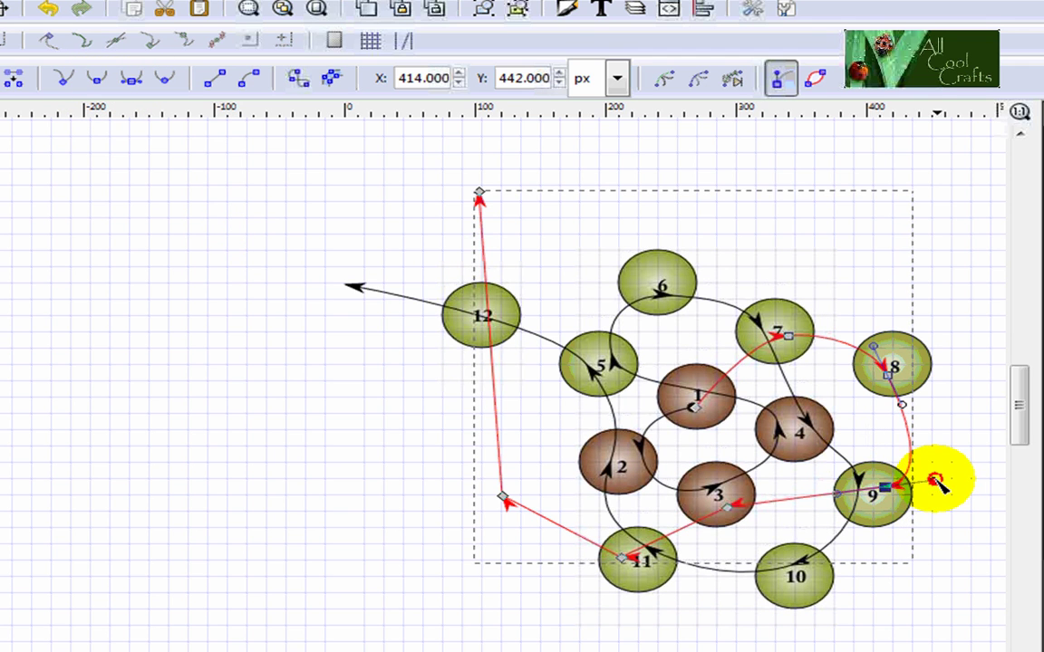
pyautogui.moveTo(934, 482); pyautogui.dragTo(934, 455)
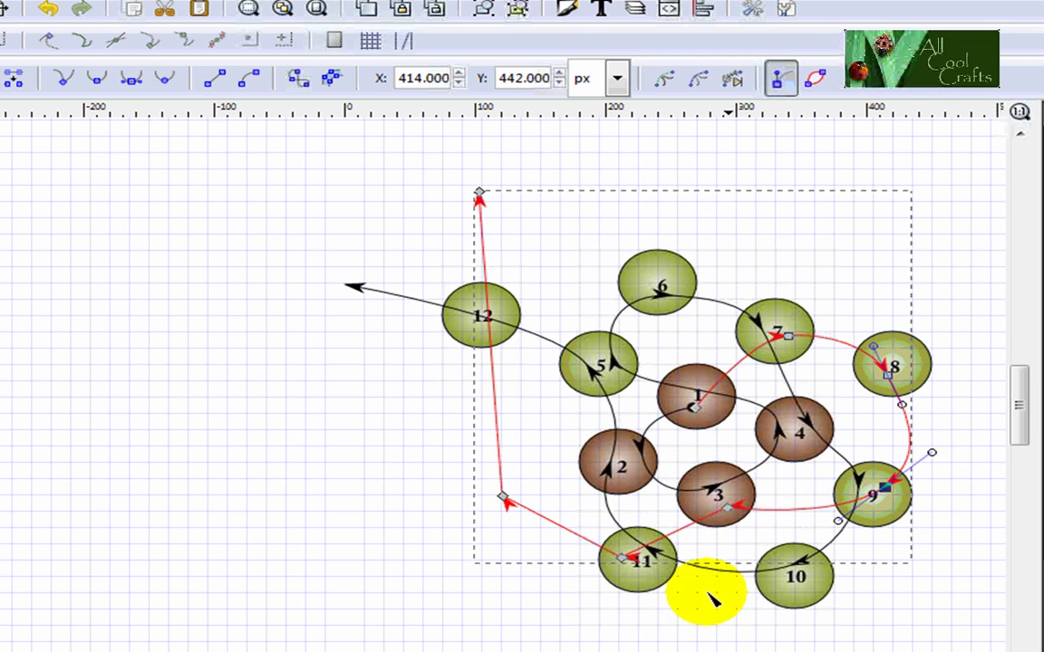
# Step: Smooth the nodes at circle 3, circle 11 and the corner, curving the route up toward 12
pyautogui.click(728, 511)
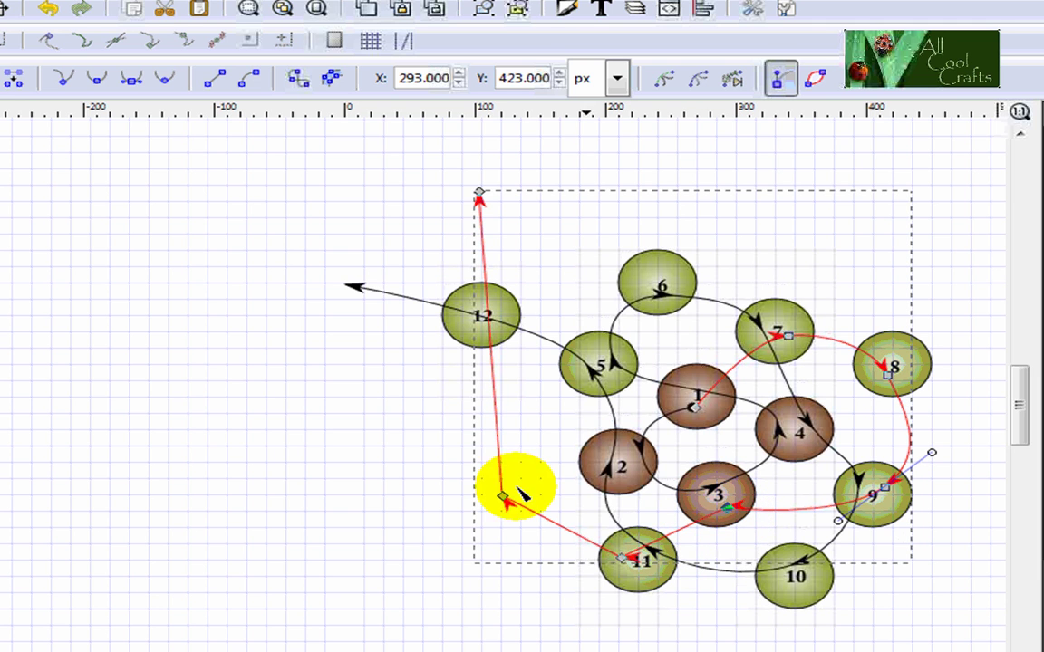
pyautogui.click(98, 84)
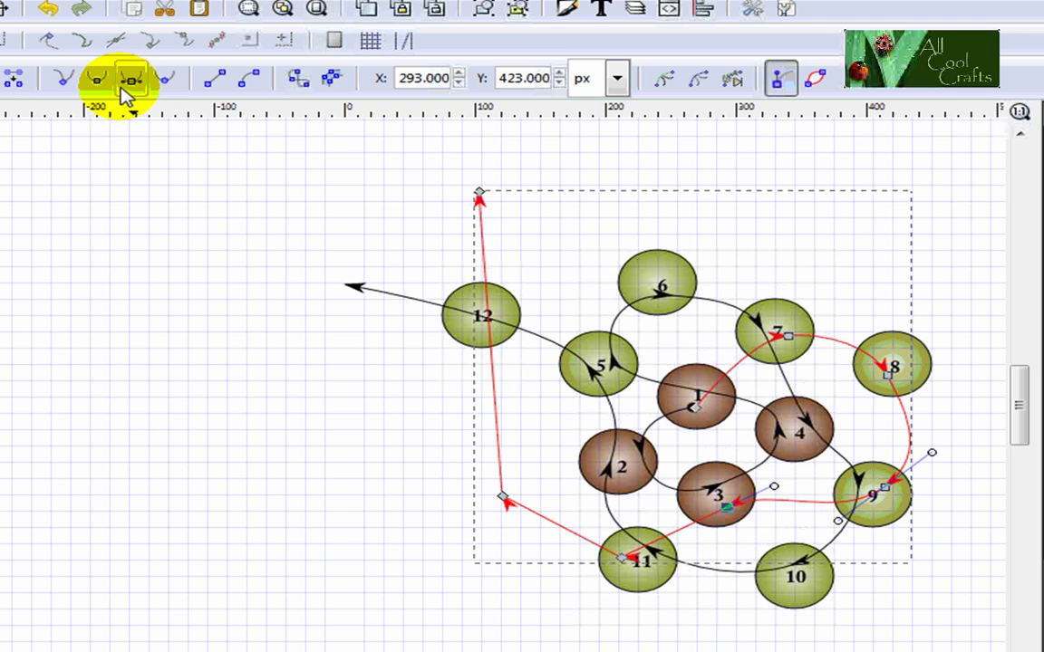
pyautogui.moveTo(689, 530)
pyautogui.mouseDown()
pyautogui.moveTo(670, 517)
pyautogui.moveTo(680, 512)
pyautogui.mouseUp()
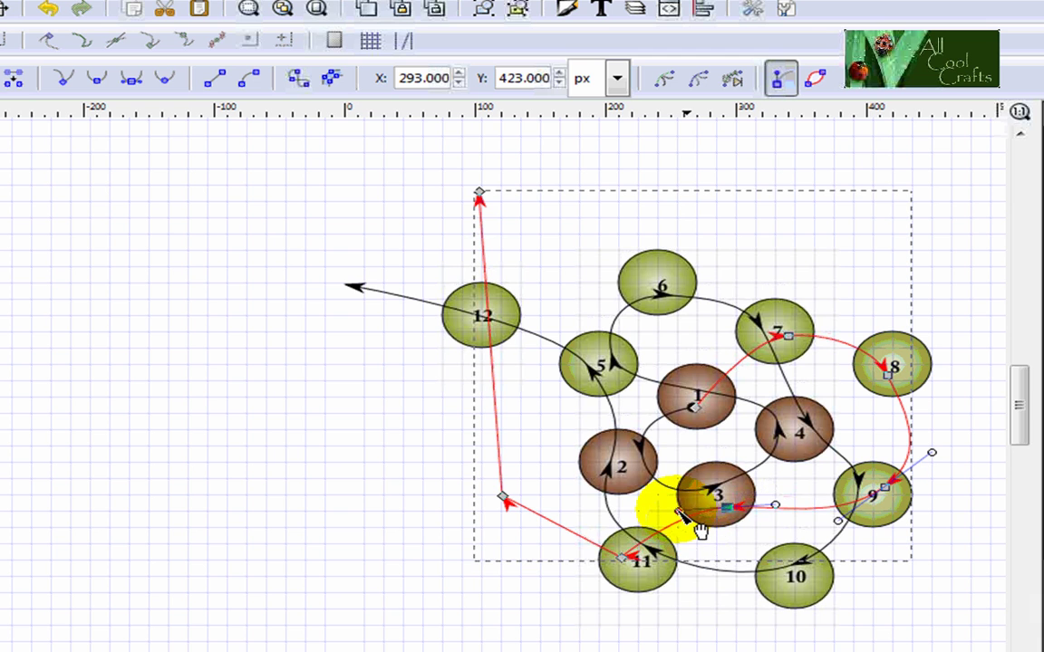
pyautogui.click(622, 559)
pyautogui.click(98, 80)
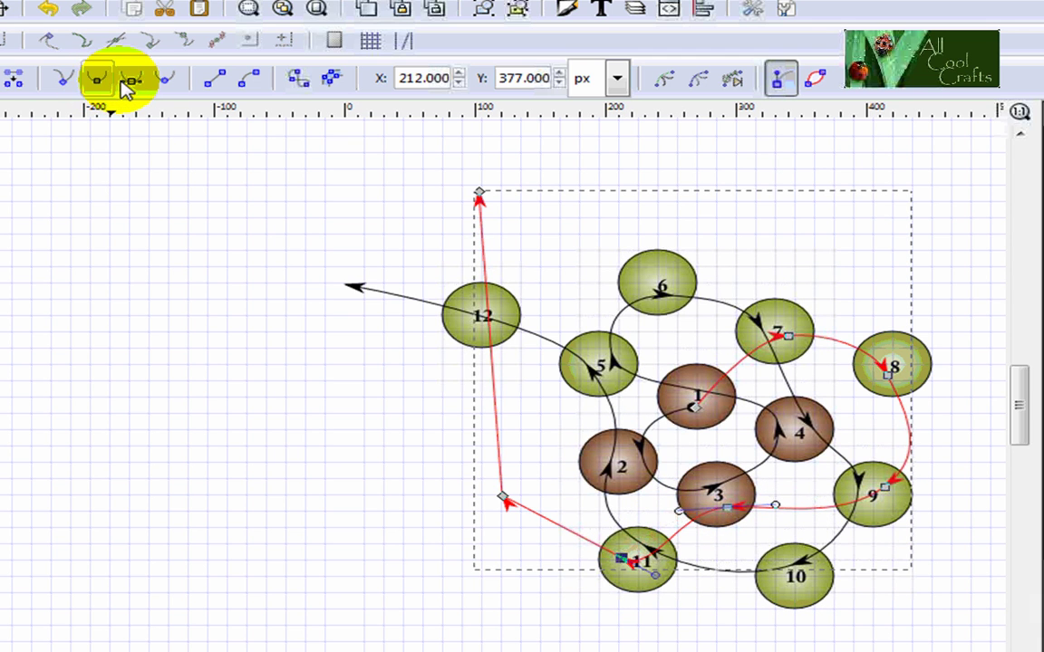
pyautogui.moveTo(661, 584); pyautogui.dragTo(662, 567)
pyautogui.click(503, 498)
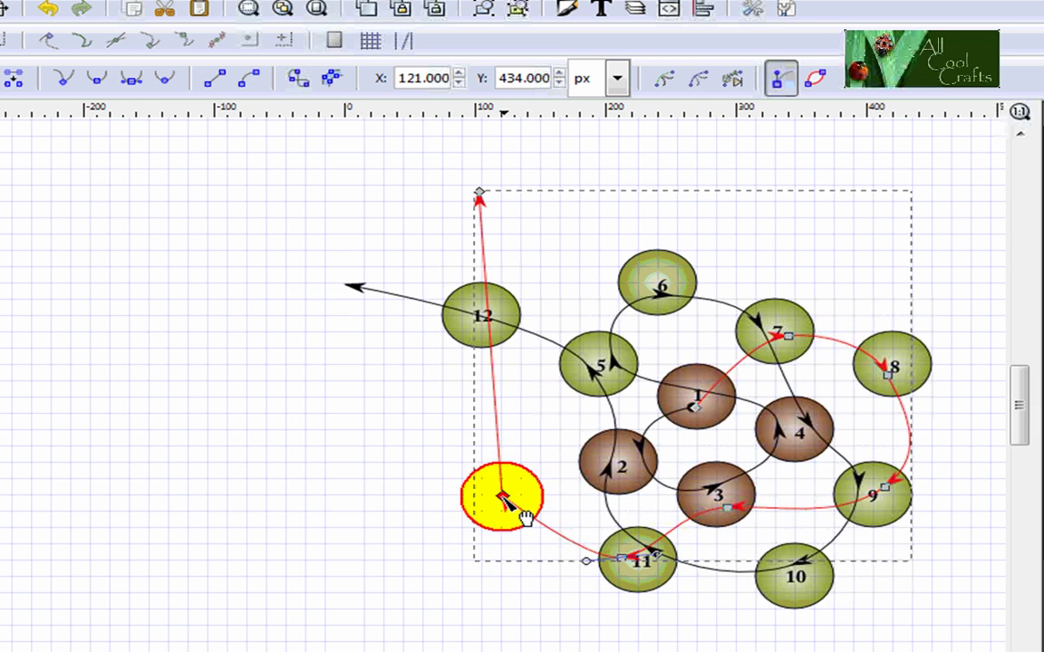
pyautogui.click(95, 82)
pyautogui.click(130, 81)
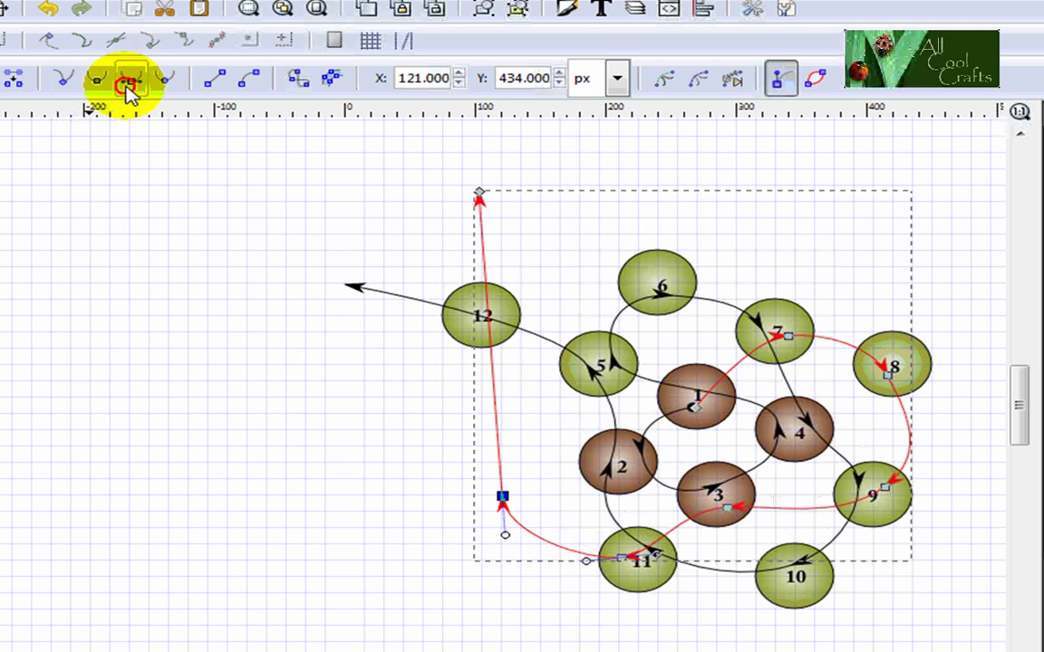
pyautogui.moveTo(505, 535); pyautogui.dragTo(528, 536)
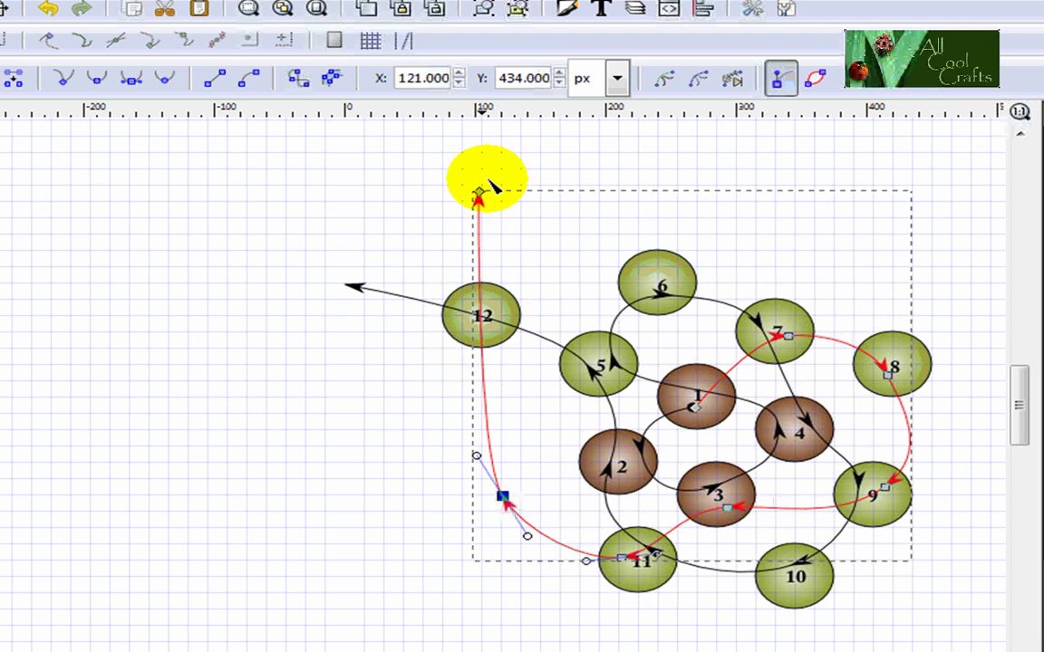
pyautogui.moveTo(480, 194); pyautogui.dragTo(506, 225)
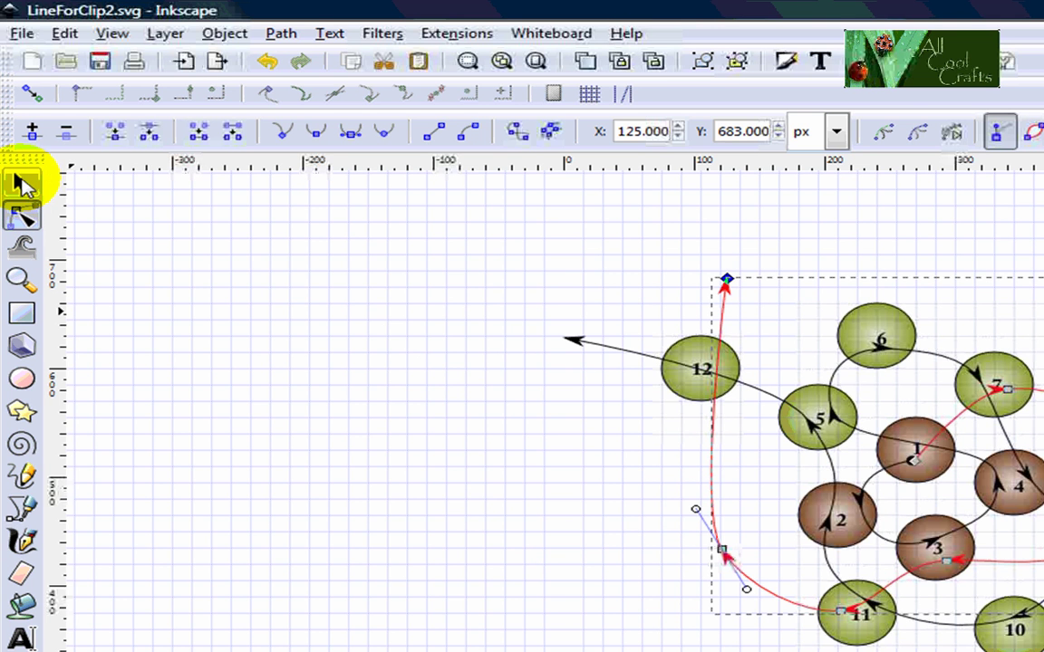
# Step: Deselect everything, close the Fill and Stroke dialog, and lock the Red line layer
pyautogui.click(19, 181)
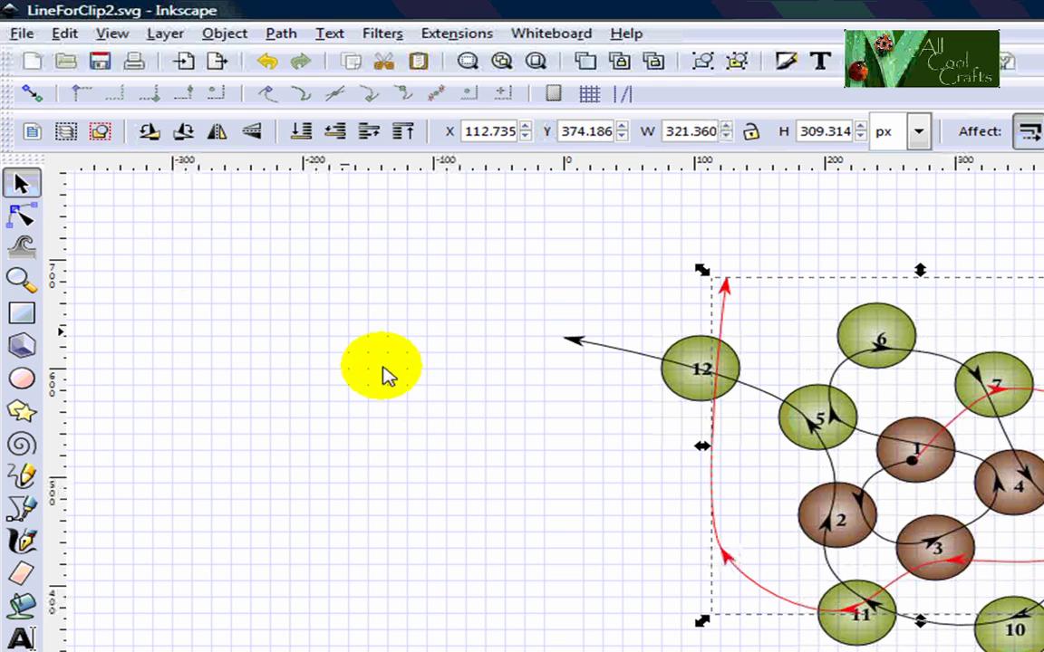
pyautogui.click(445, 408)
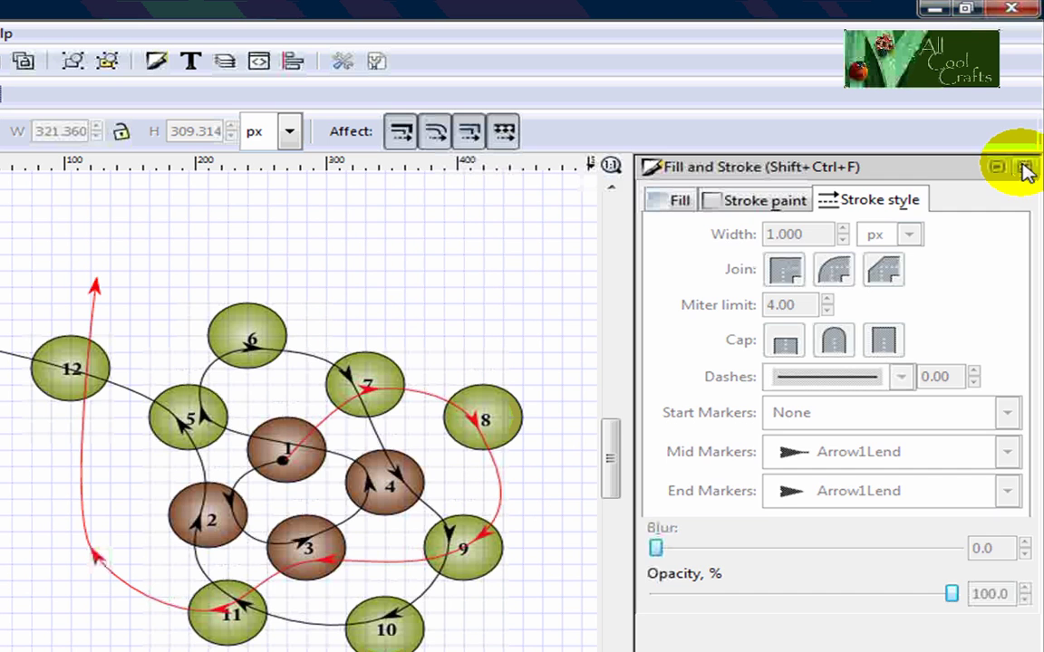
pyautogui.click(1020, 168)
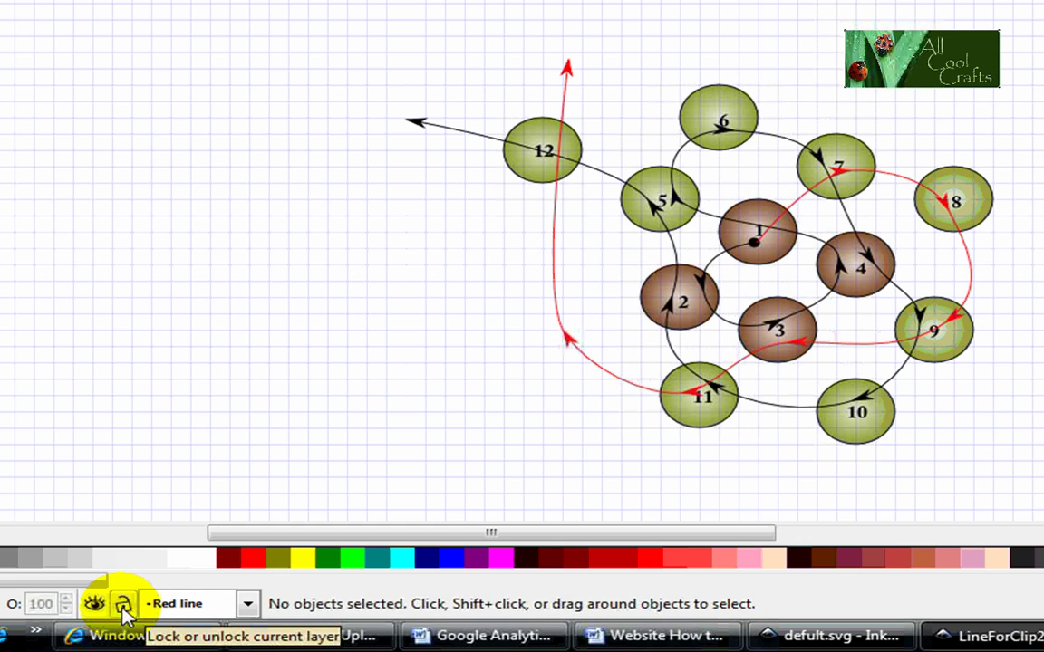
pyautogui.click(124, 607)
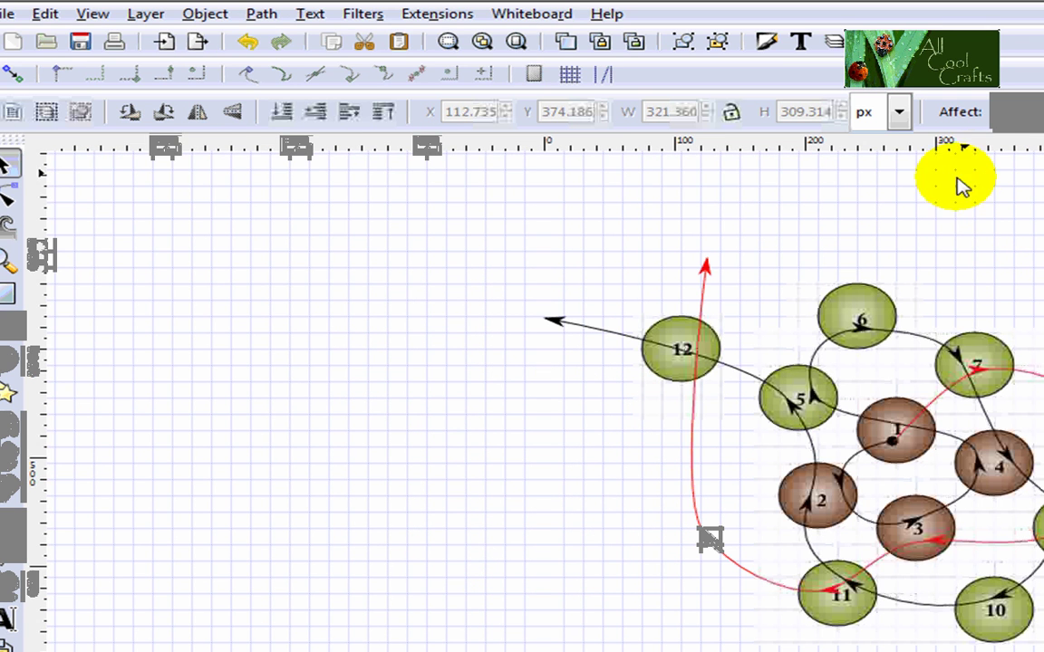
# Step: Create a layer named 'Text' above the Red line layer and make it the current layer
pyautogui.click(145, 13)
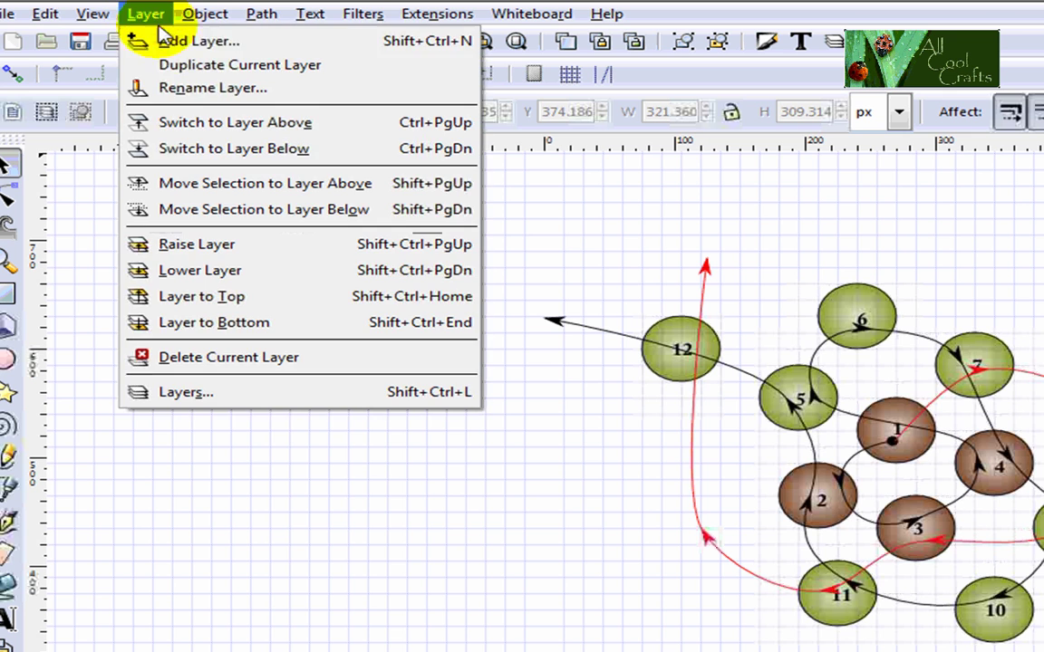
pyautogui.click(172, 40)
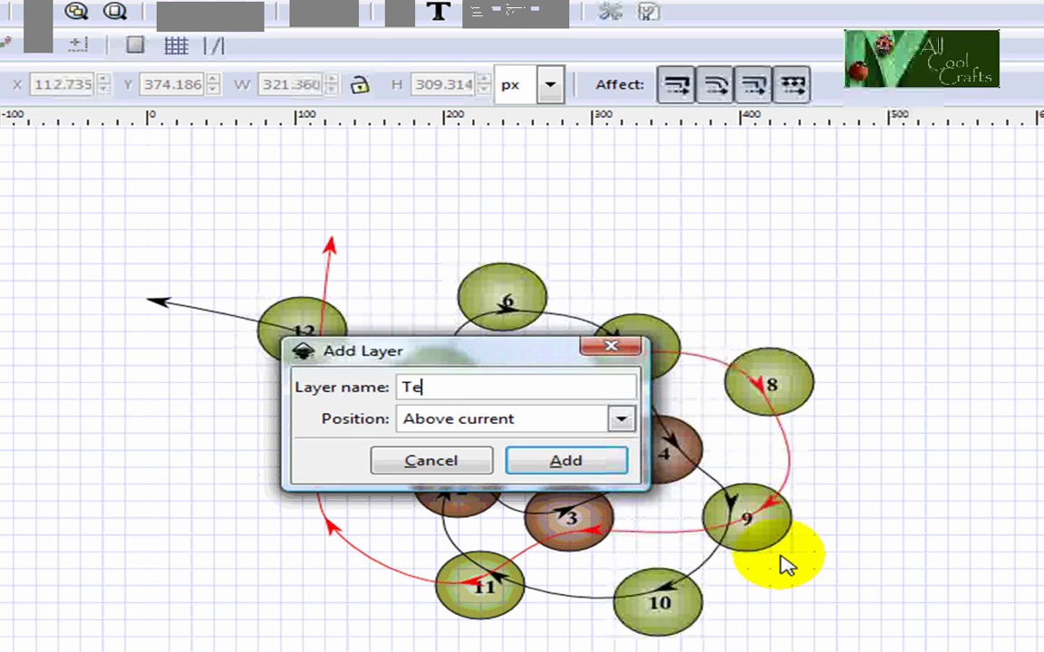
pyautogui.write('Text')
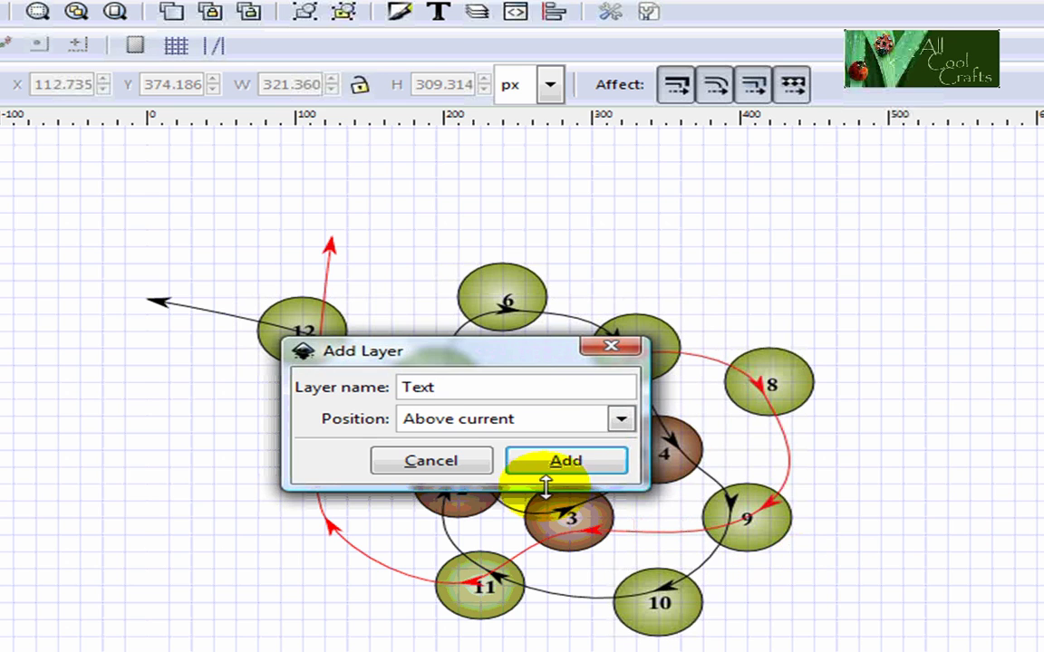
pyautogui.click(576, 461)
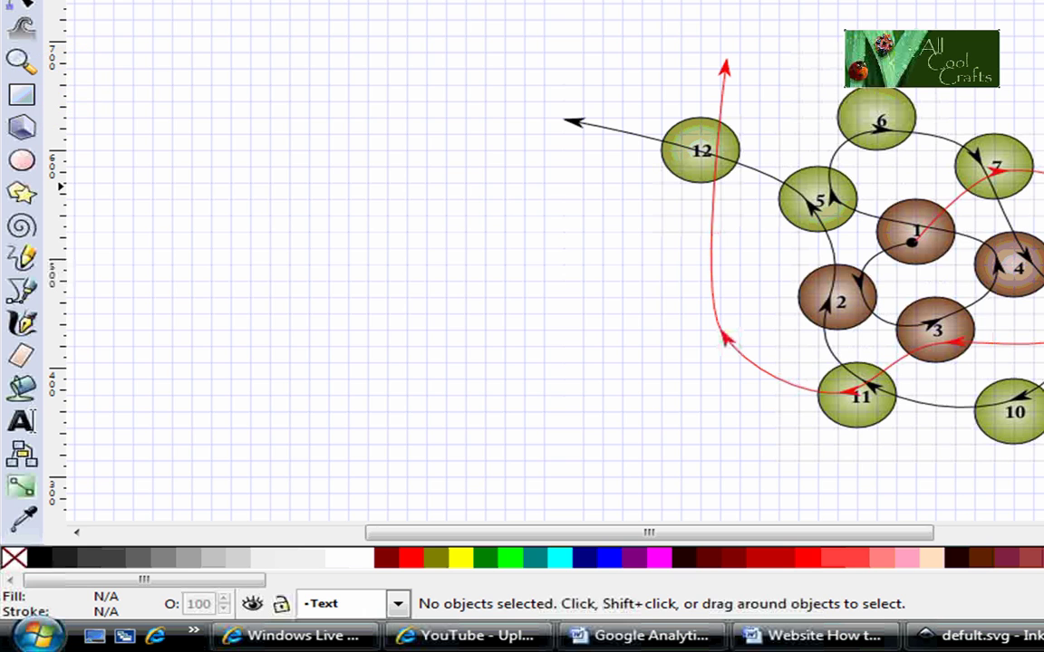
pyautogui.scroll(2, 544, 299)
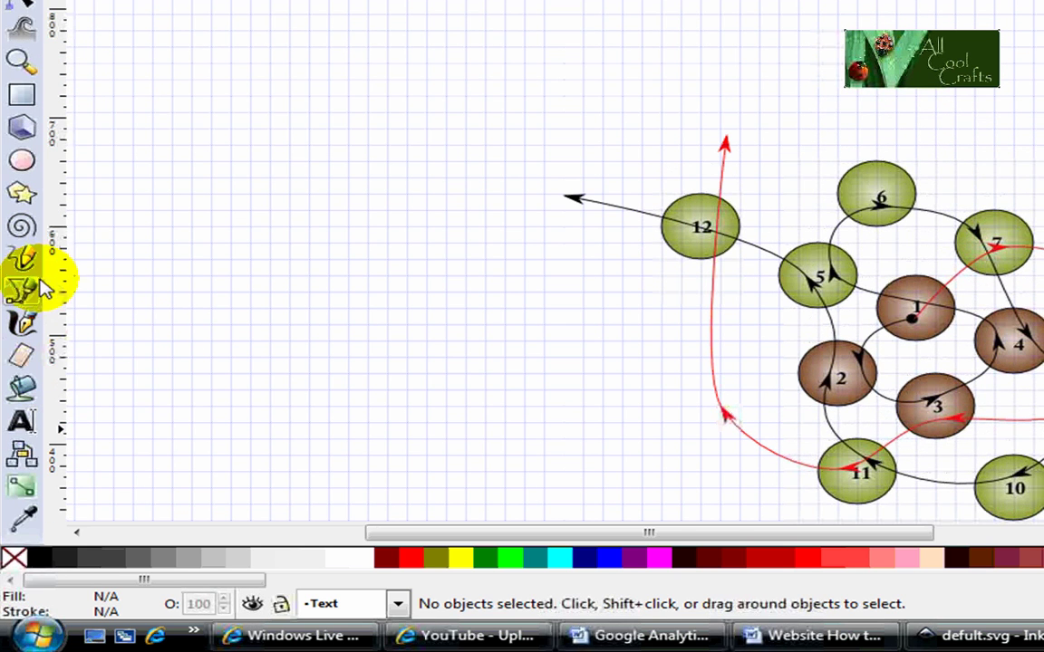
# Step: Type the label 'Body' in Adobe Caslon Pro Bold 18 above the ring of circles
pyautogui.click(21, 422)
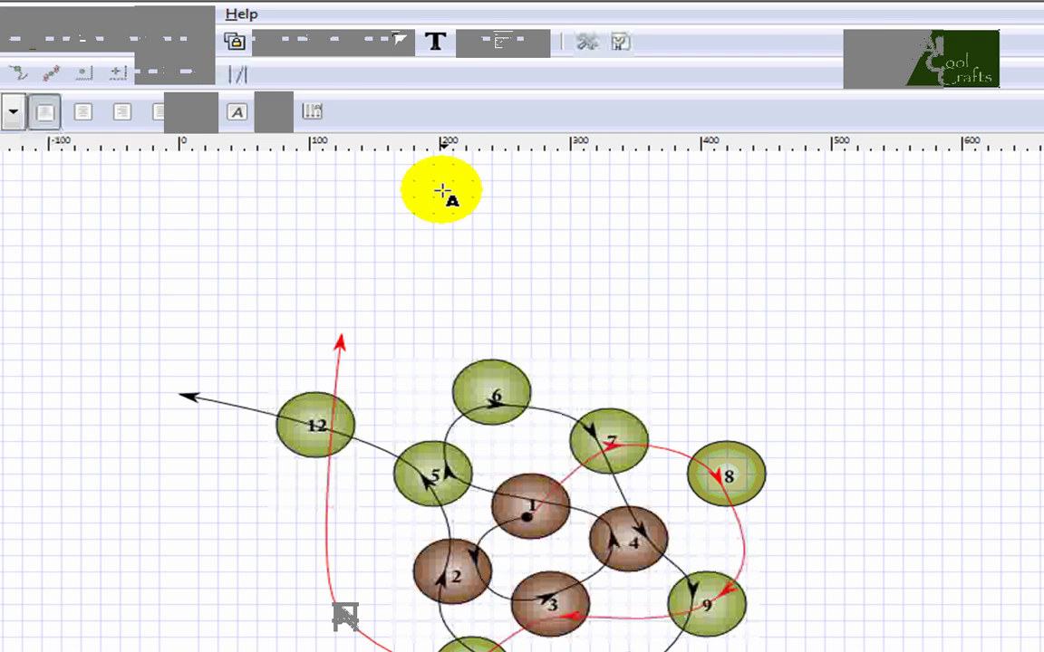
pyautogui.click(441, 192)
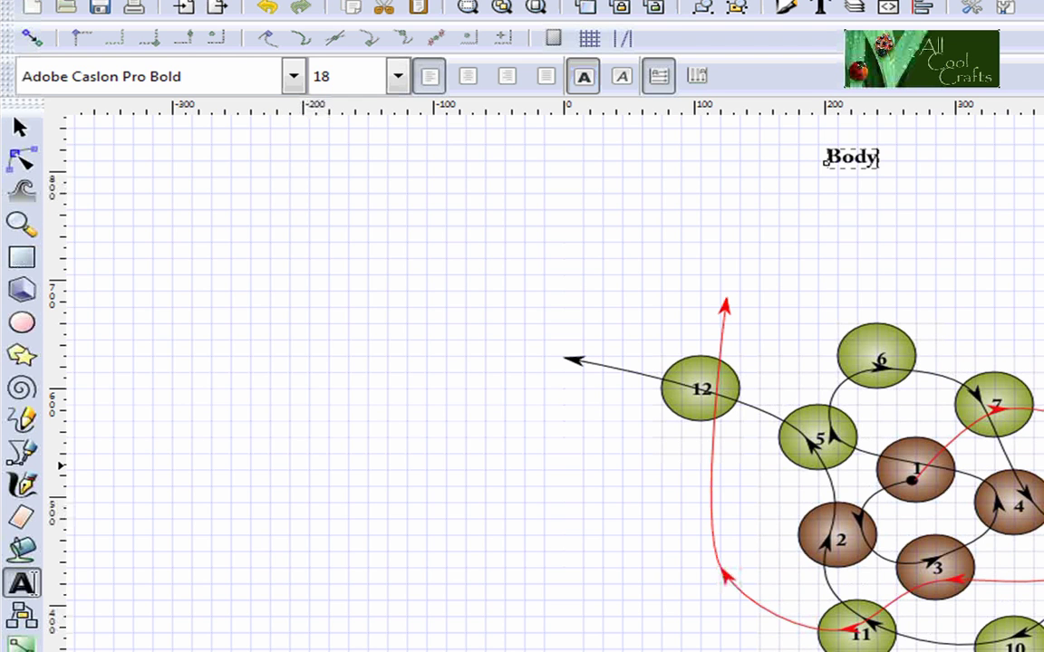
pyautogui.click(862, 217)
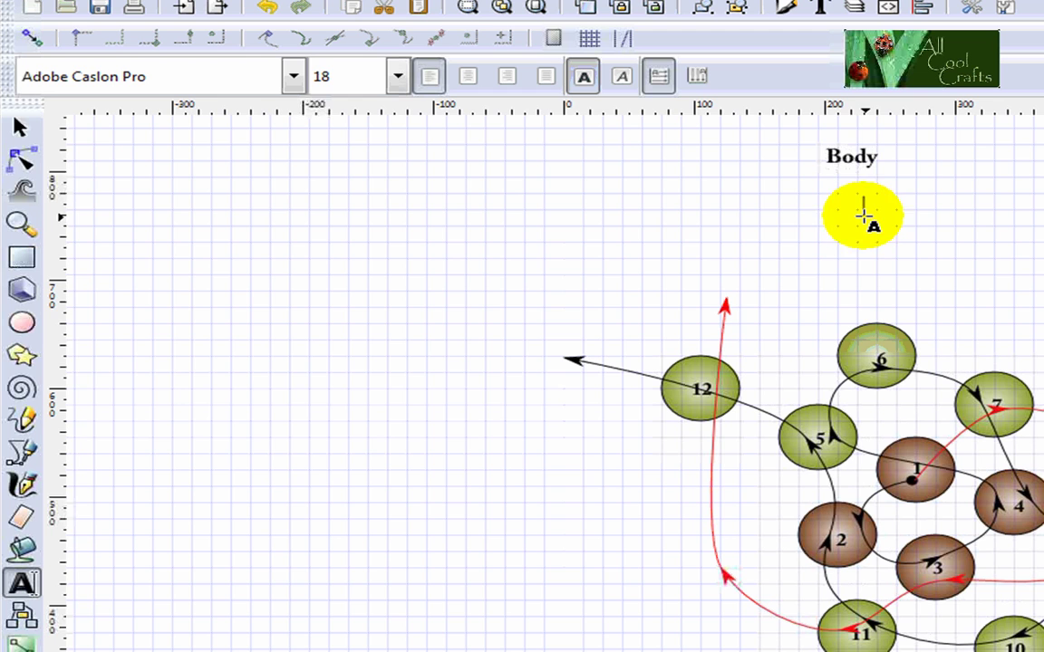
pyautogui.click(864, 206)
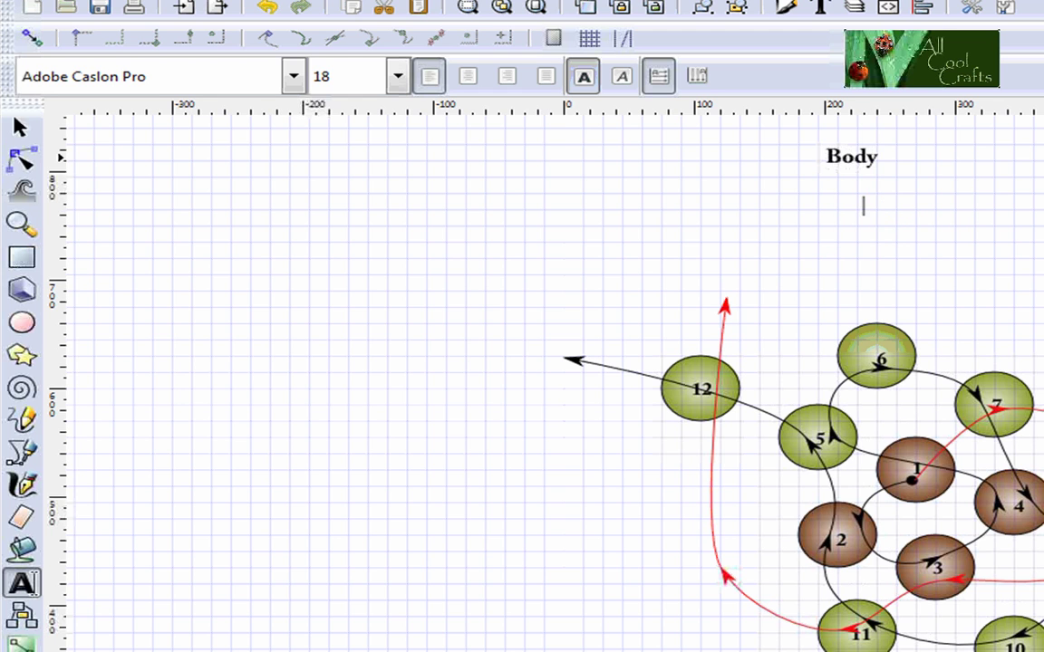
# Step: Draw a small 21 × 21 px five-pointed star centred between circles 1, 2, 3 and 4
pyautogui.click(24, 358)
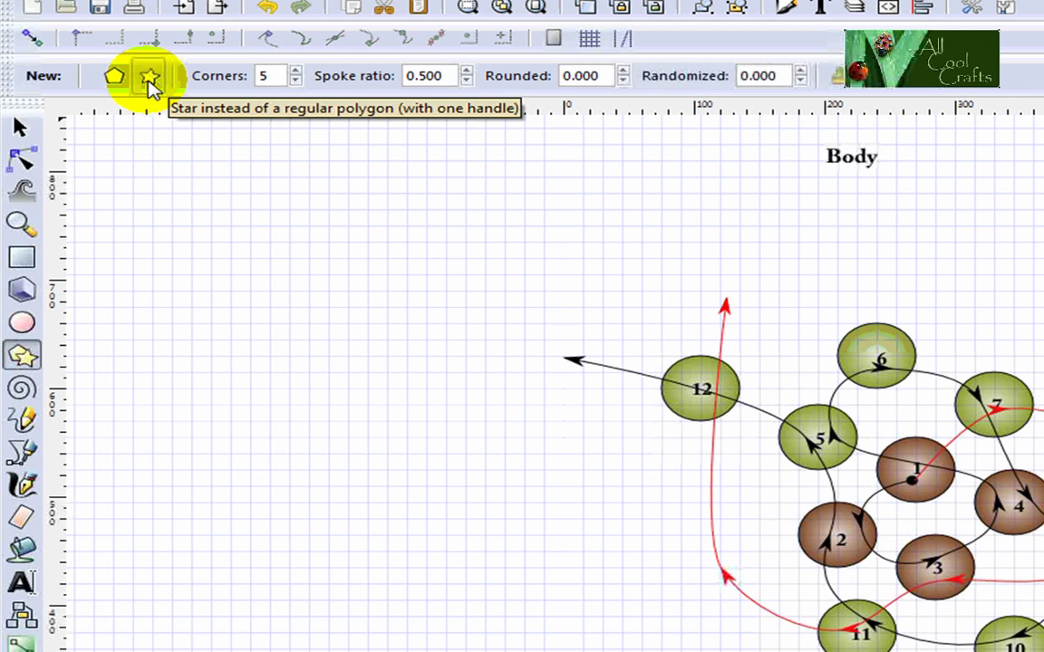
pyautogui.moveTo(920, 513); pyautogui.dragTo(931, 521)
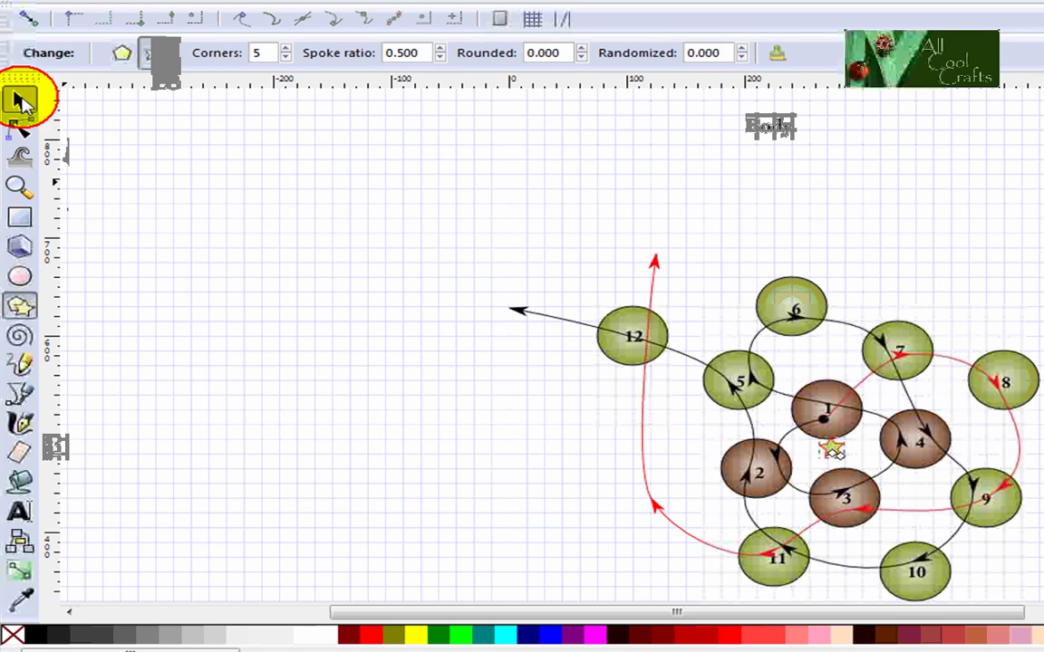
pyautogui.click(20, 101)
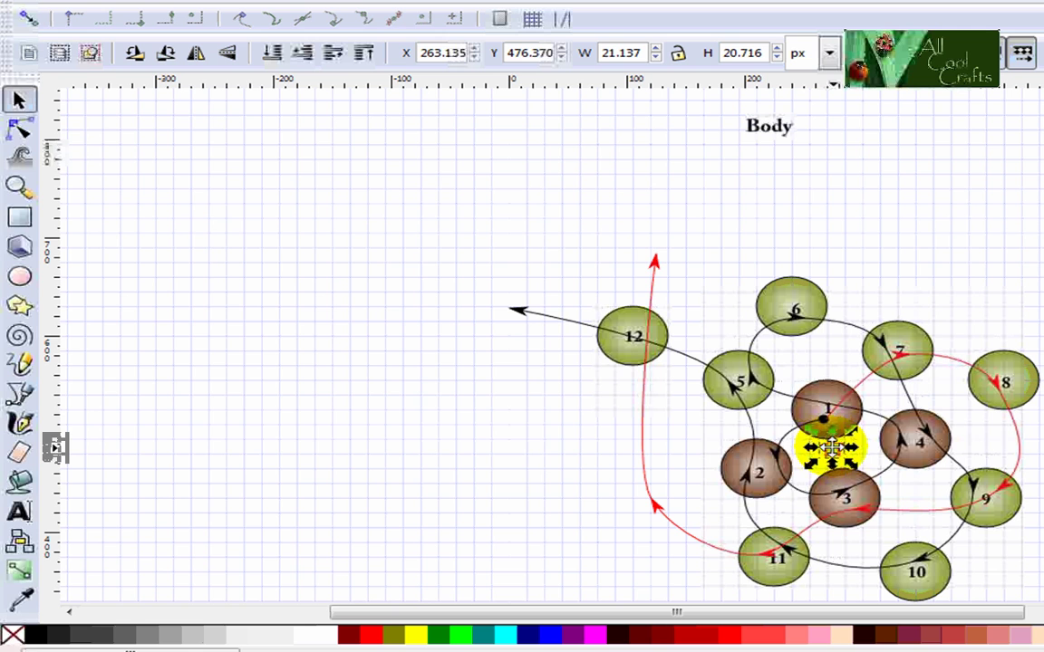
pyautogui.moveTo(832, 447); pyautogui.dragTo(841, 453)
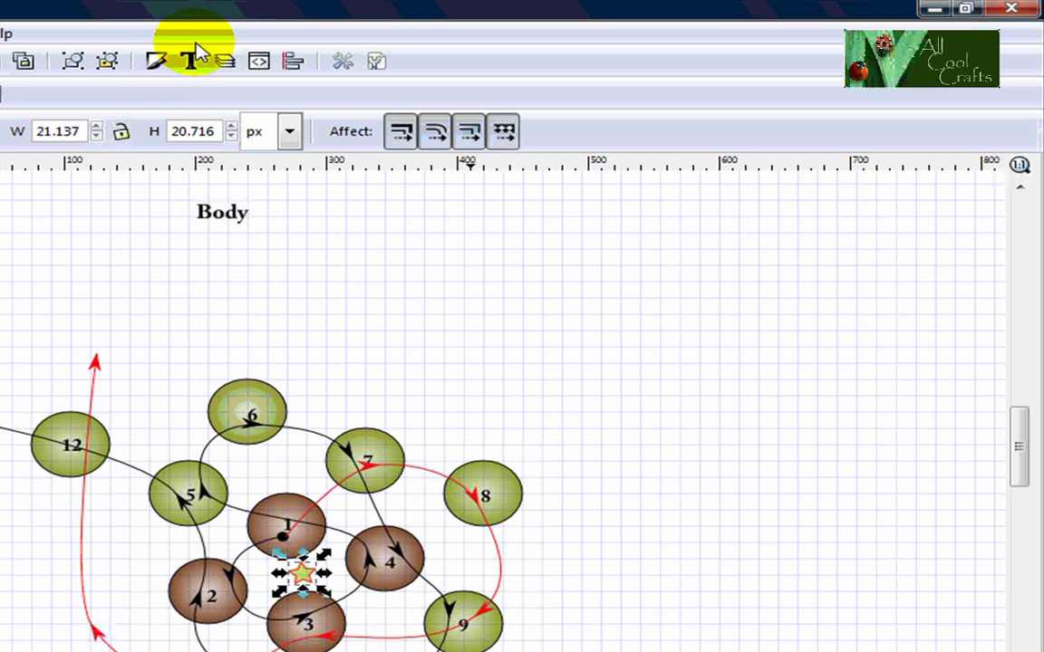
# Step: Fill the centre star with bright red, RGBA fd1017ff
pyautogui.click(156, 61)
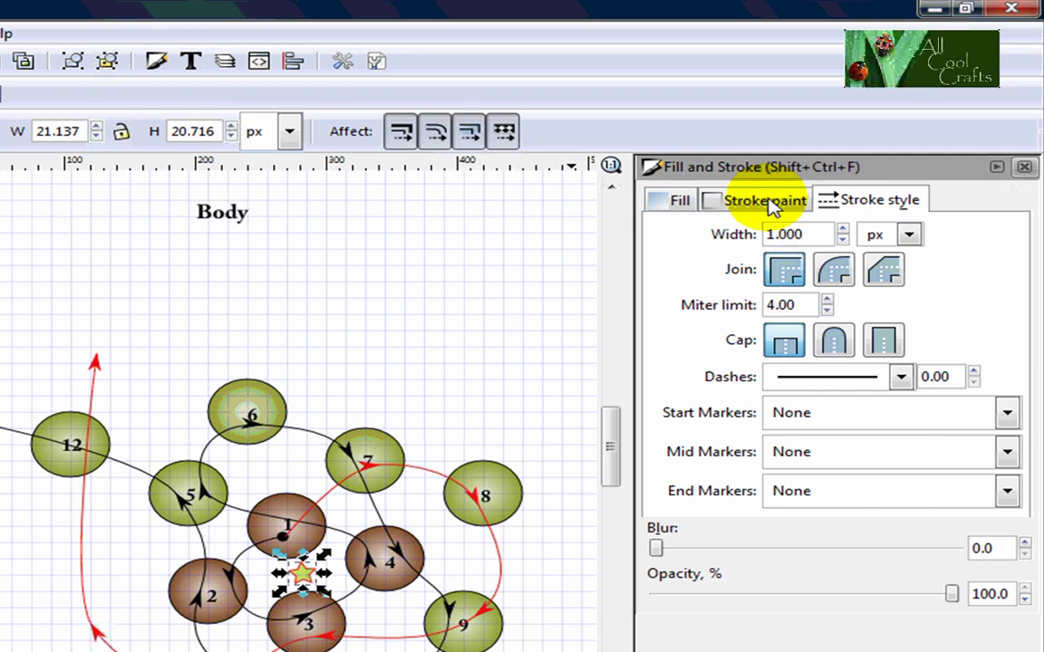
pyautogui.click(679, 203)
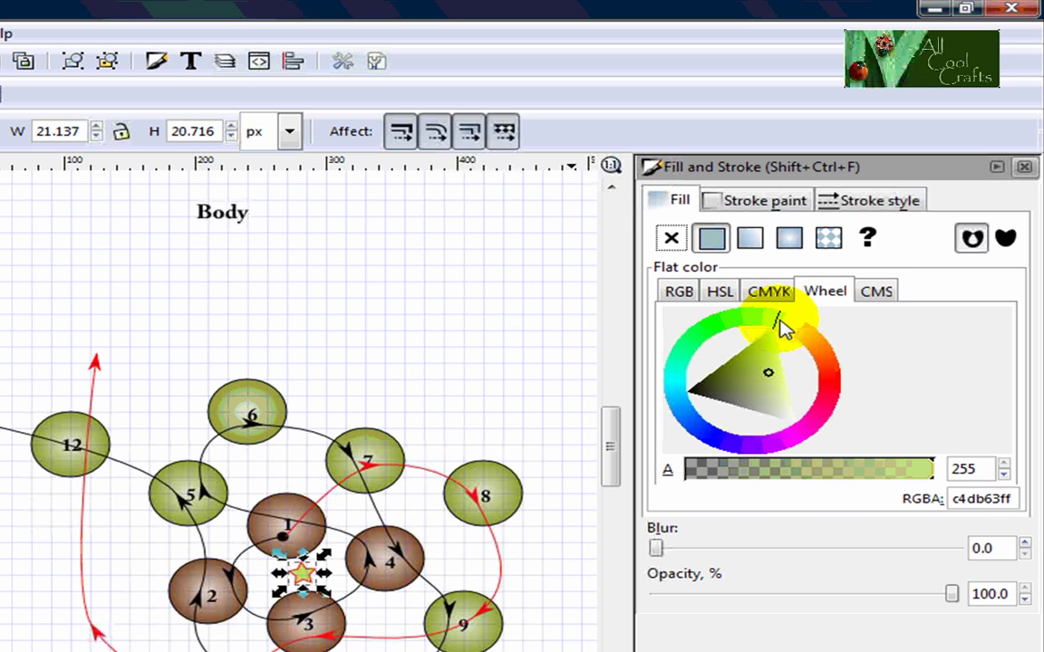
pyautogui.moveTo(779, 325)
pyautogui.mouseDown()
pyautogui.moveTo(822, 339)
pyautogui.moveTo(841, 389)
pyautogui.moveTo(783, 400)
pyautogui.moveTo(809, 388)
pyautogui.mouseUp()
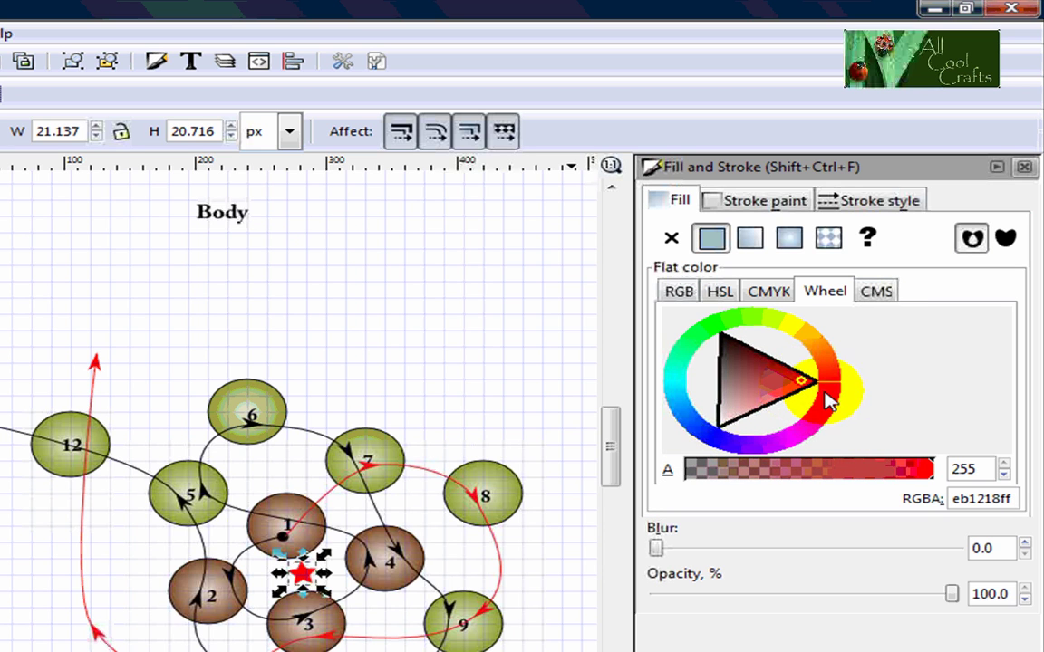
pyautogui.moveTo(802, 381)
pyautogui.mouseDown()
pyautogui.moveTo(783, 376)
pyautogui.moveTo(812, 387)
pyautogui.mouseUp()
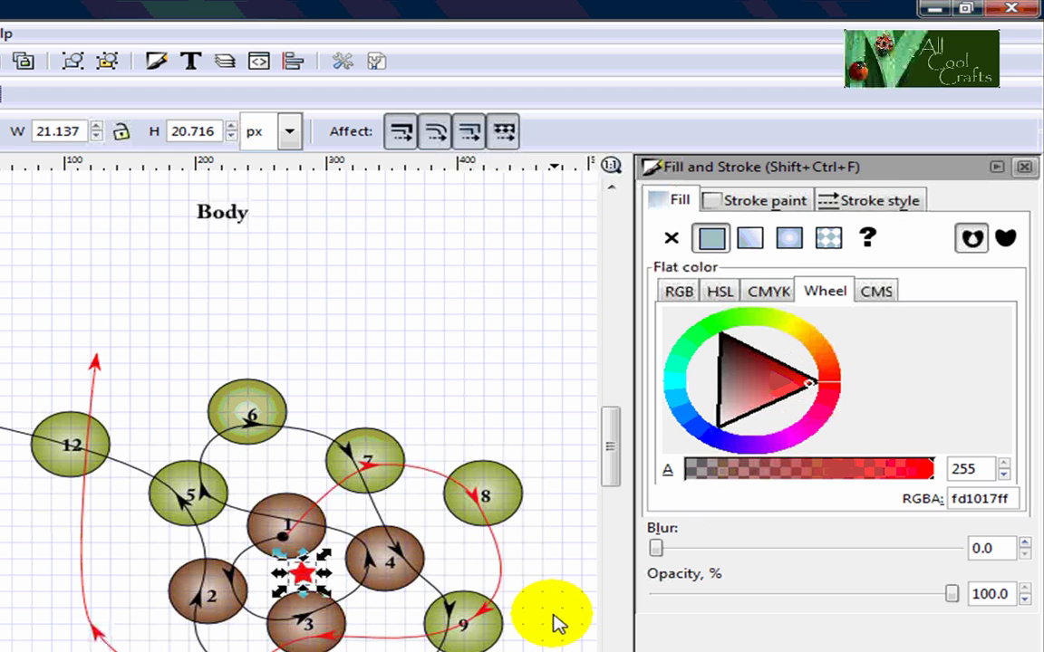
pyautogui.click(555, 622)
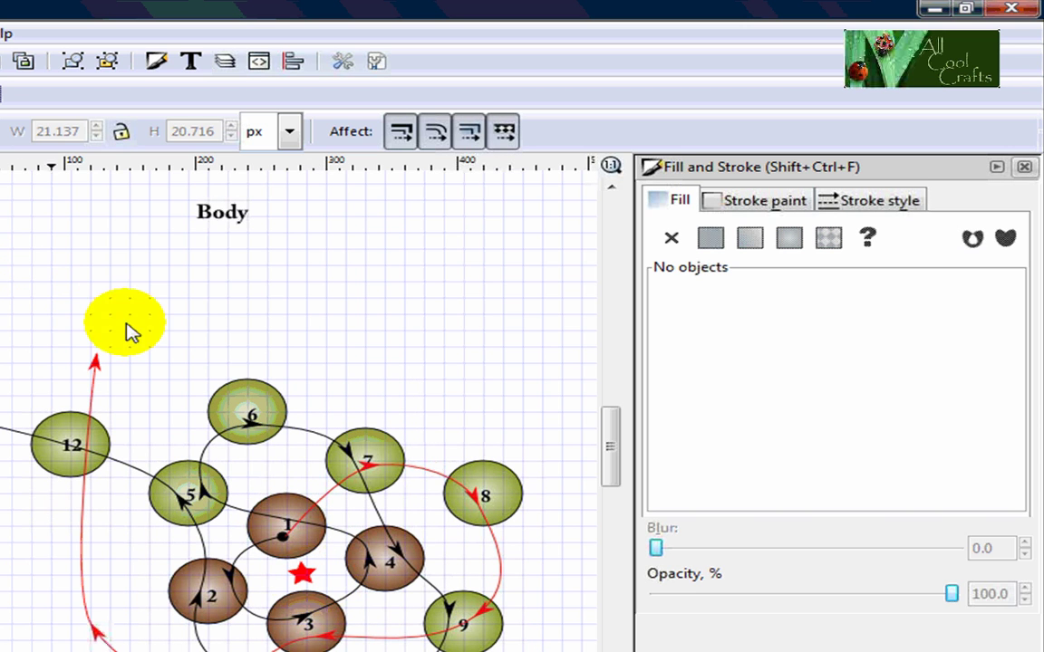
# Step: Duplicate the red star in place
pyautogui.rightClick(299, 575)
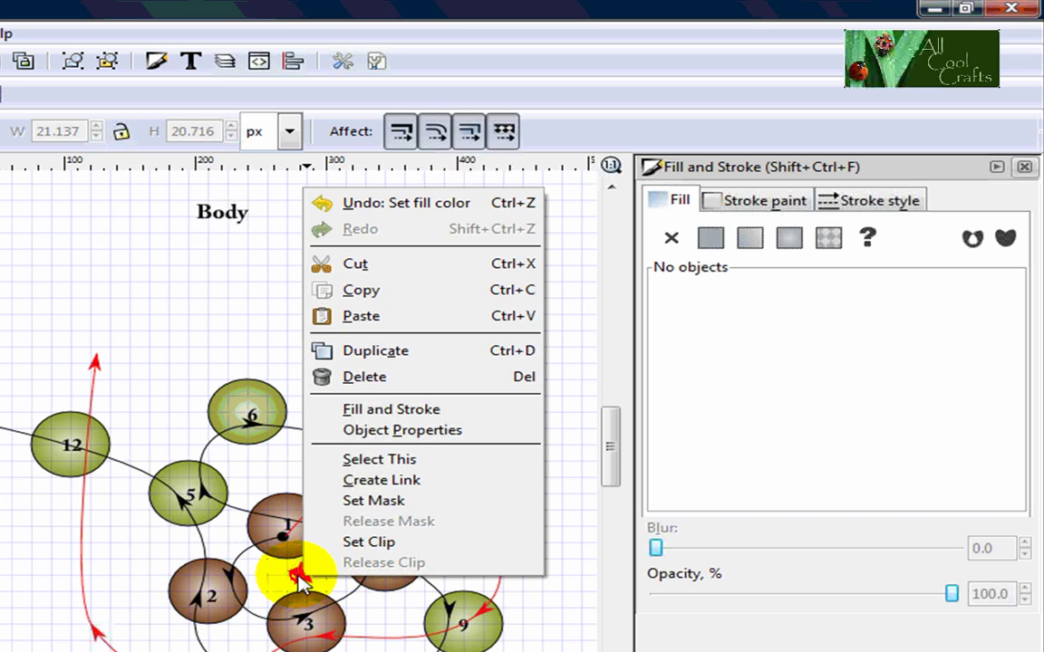
pyautogui.press('Escape')
pyautogui.click(303, 574)
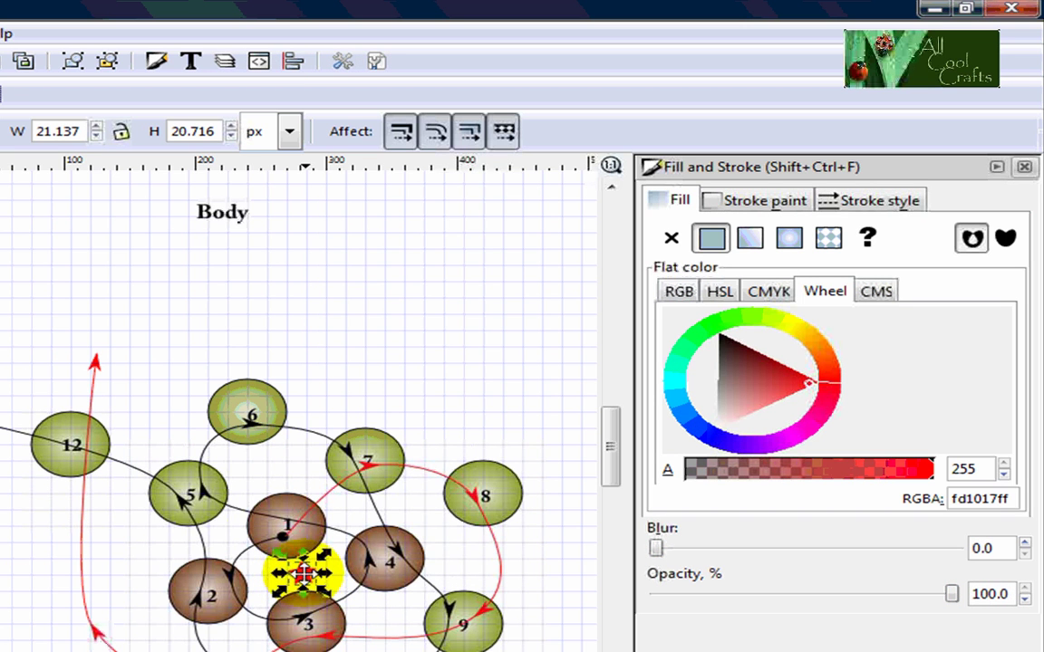
pyautogui.rightClick(304, 573)
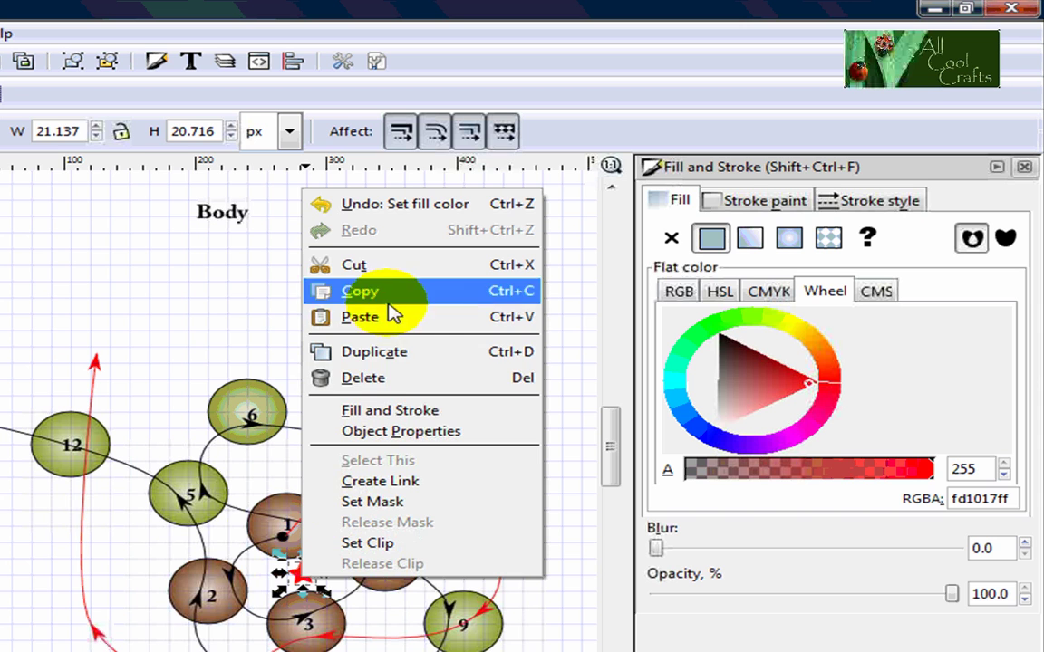
pyautogui.click(381, 352)
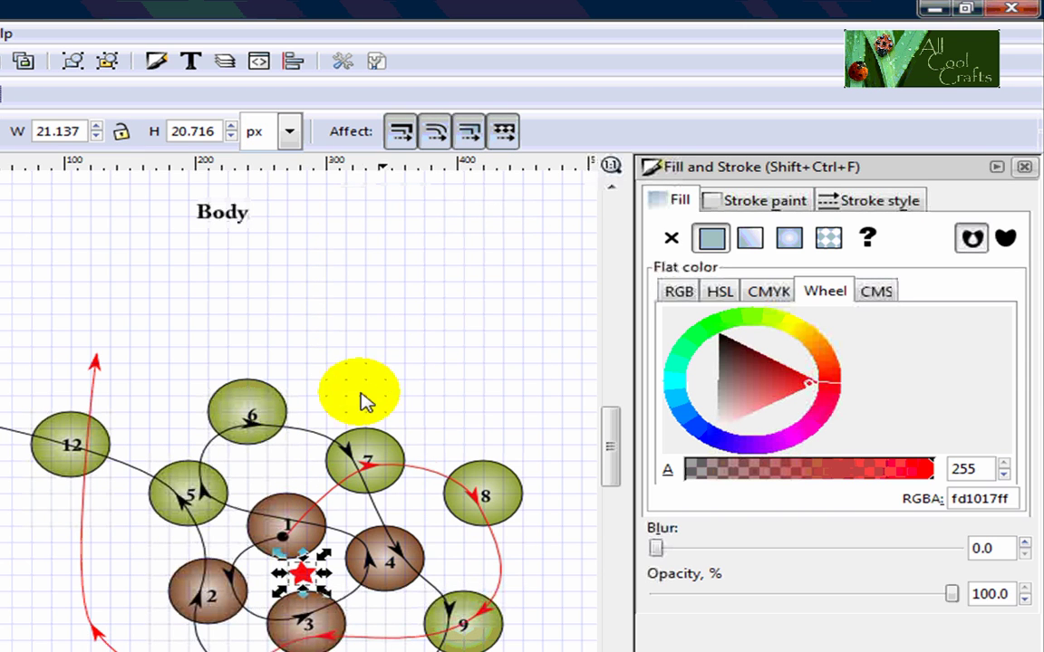
# Step: Move the star copy above circle 12 and label it '= Start Point'
pyautogui.moveTo(302, 572); pyautogui.dragTo(43, 278)
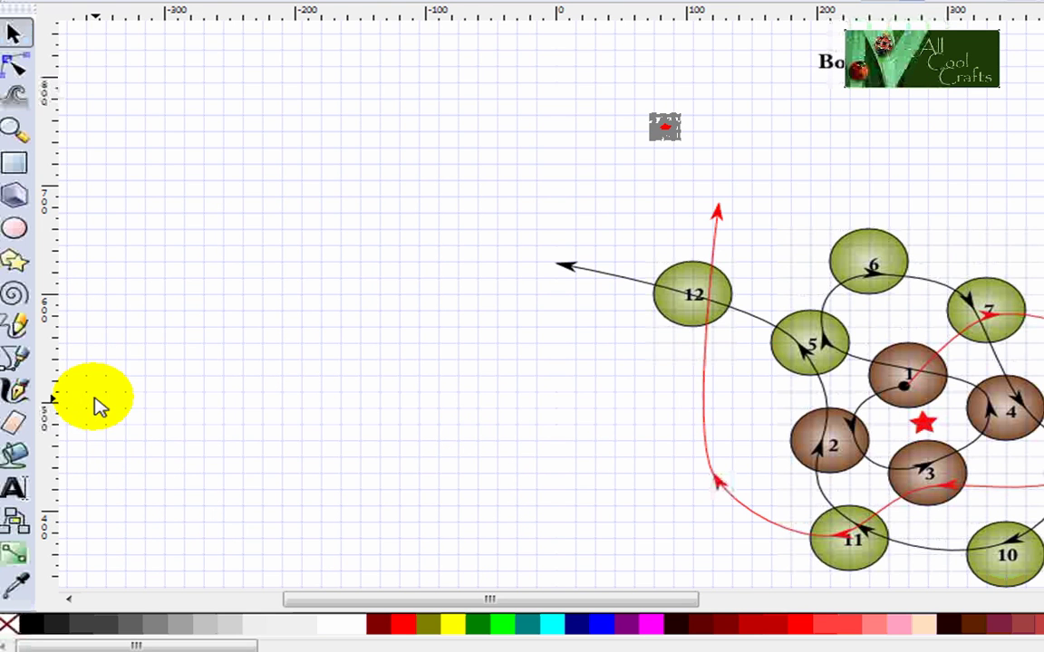
pyautogui.click(12, 494)
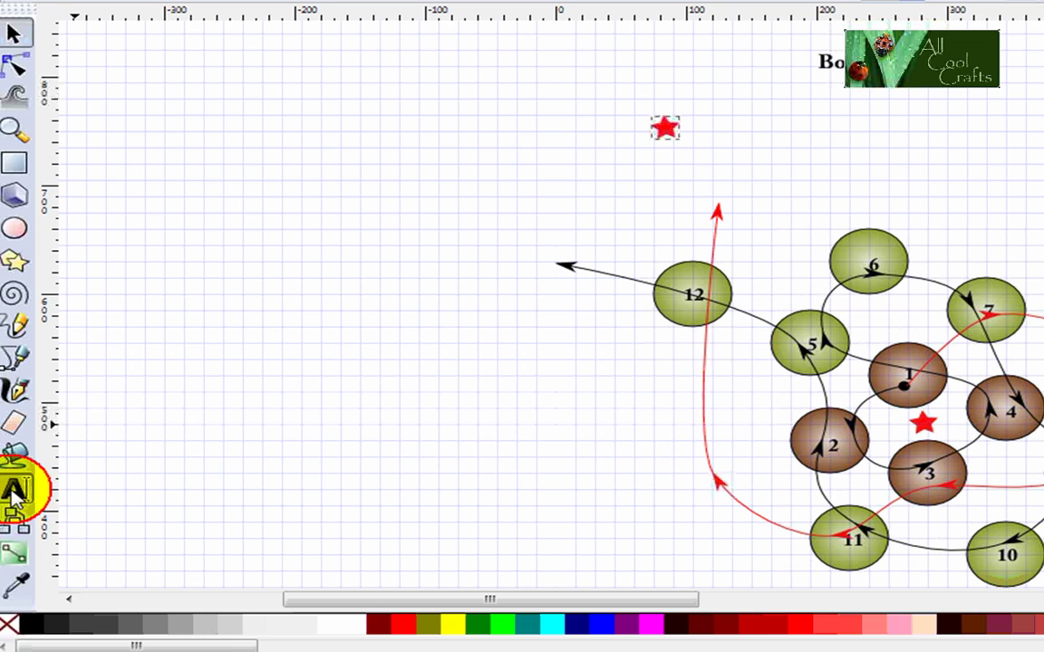
pyautogui.click(710, 130)
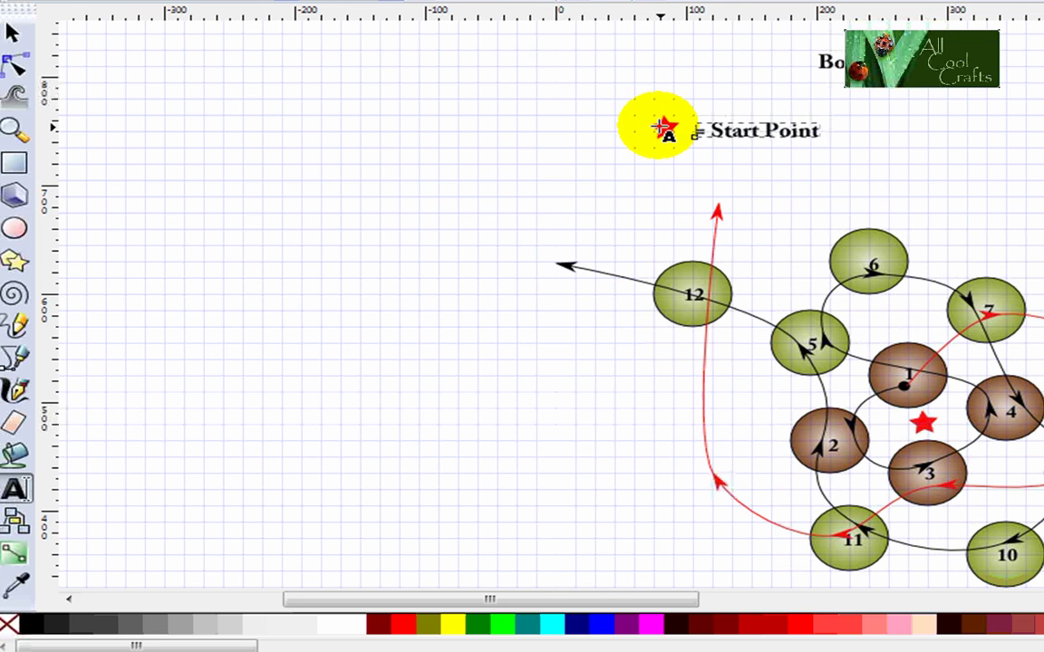
# Step: Shift the legend star right so it sits snugly beside the '= Start Point' text
pyautogui.click(26, 34)
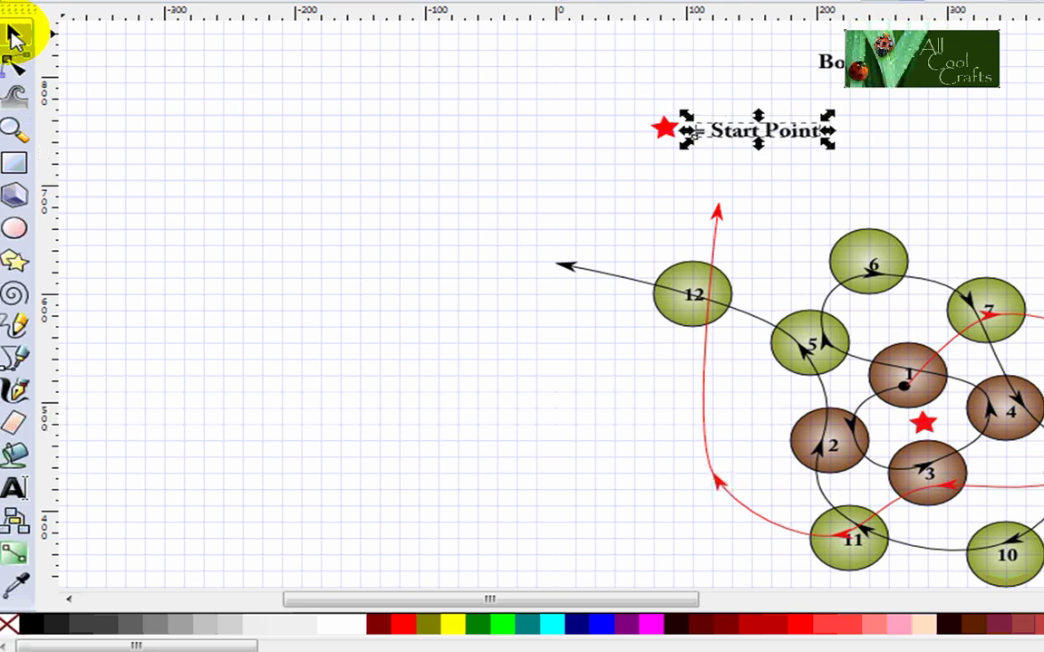
pyautogui.click(805, 205)
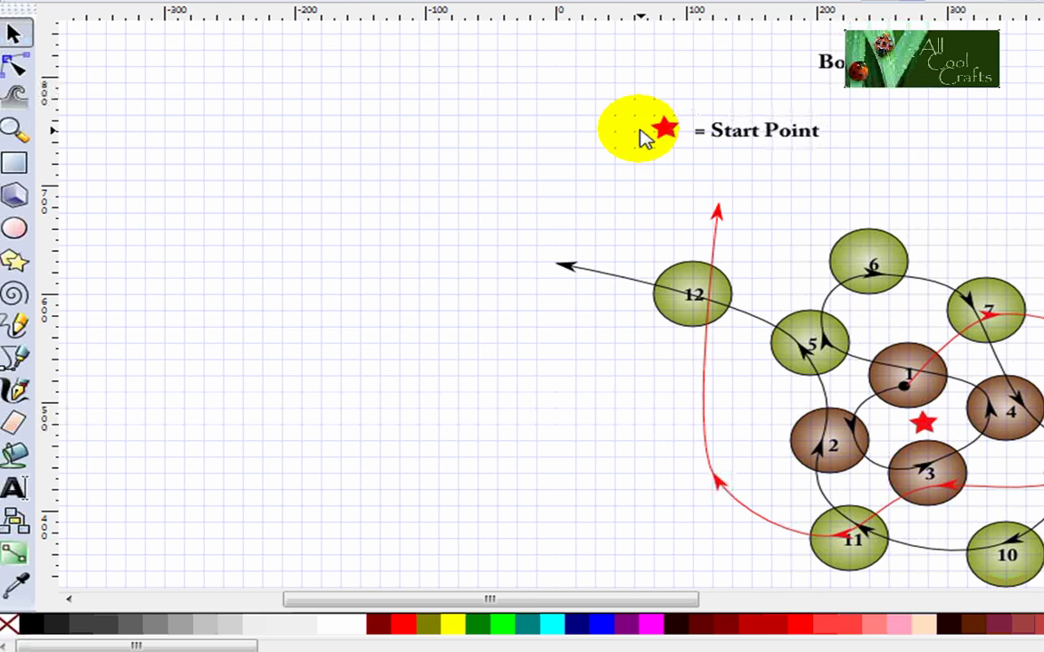
pyautogui.moveTo(662, 128); pyautogui.dragTo(759, 128)
pyautogui.click(774, 168)
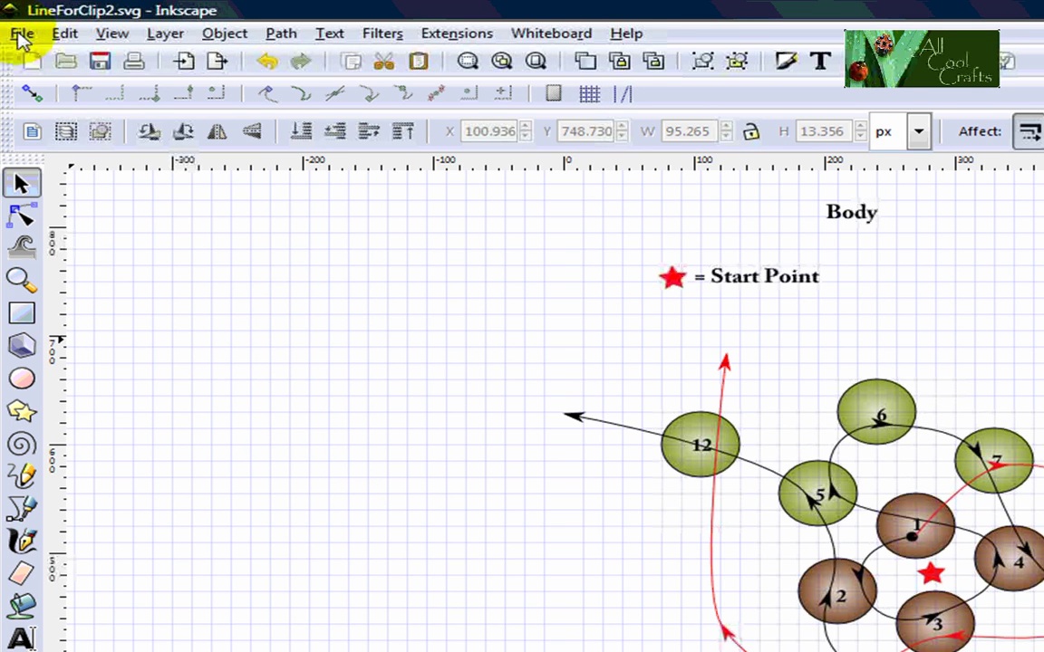
pyautogui.click(21, 36)
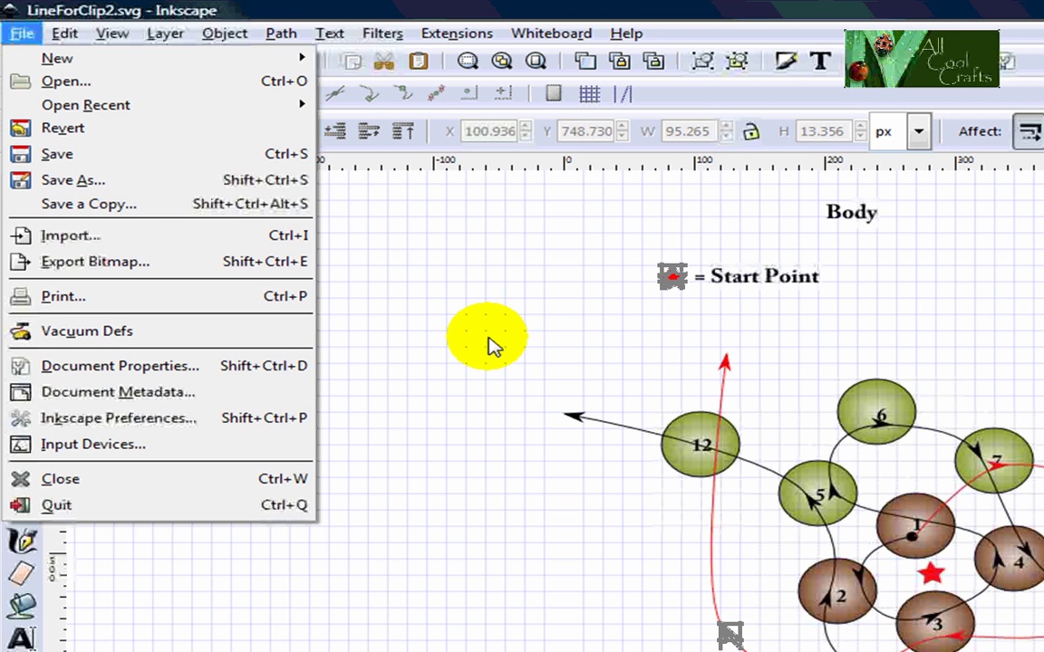
pyautogui.click(487, 346)
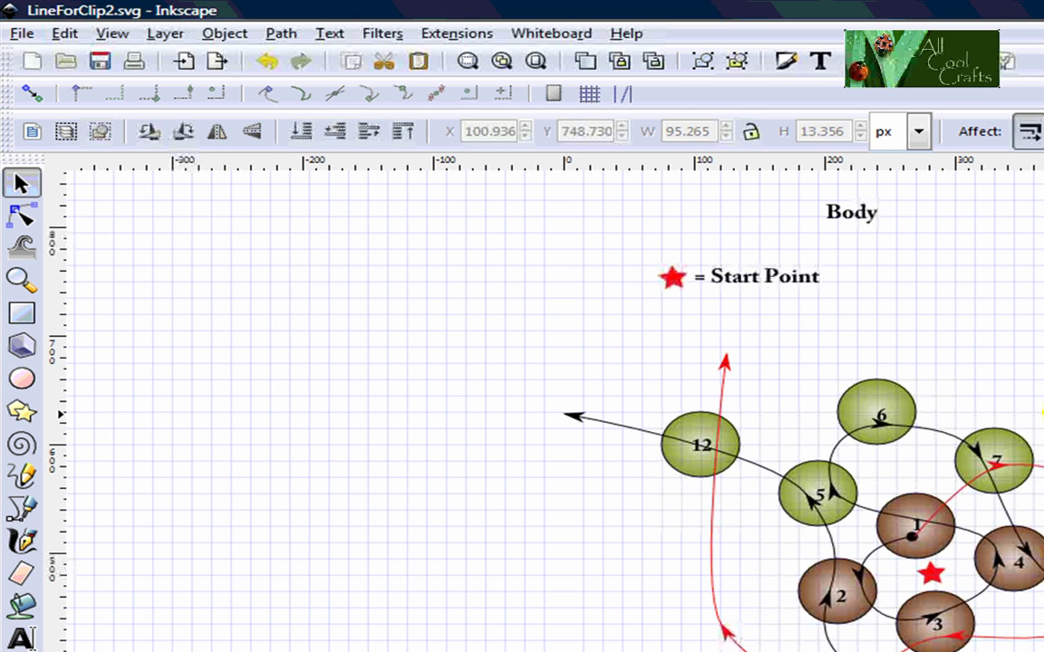